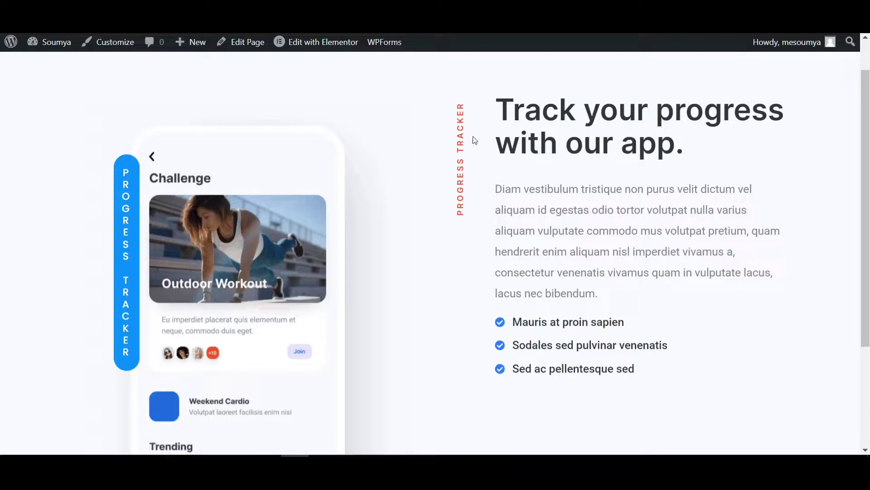
# Highlight the vertical PROGRESS TRACKER label and the Track your progress heading on the live page
pyautogui.moveTo(457, 117); pyautogui.dragTo(463, 222)
pyautogui.click(457, 196)
pyautogui.tripleClick(444, 123)
pyautogui.click(430, 106)
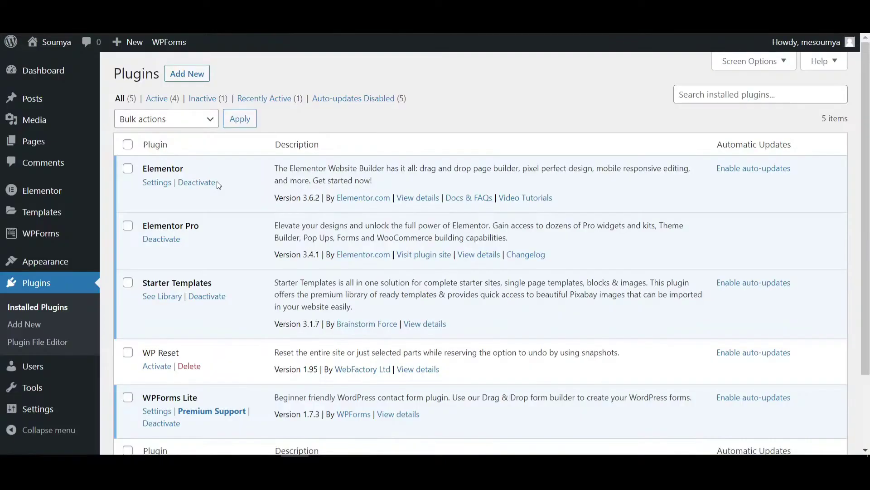
# Highlight the Elementor Pro entry in the Installed Plugins list
pyautogui.moveTo(211, 226); pyautogui.dragTo(137, 223)
pyautogui.click(202, 226)
pyautogui.moveTo(77, 193)
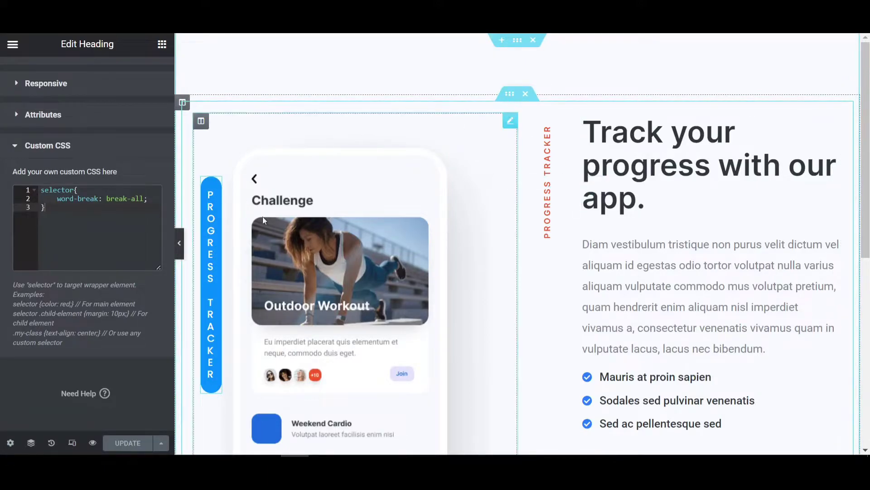
# Delete the blue and the orange vertical PROGRESS TRACKER headings
pyautogui.rightClick(217, 195)
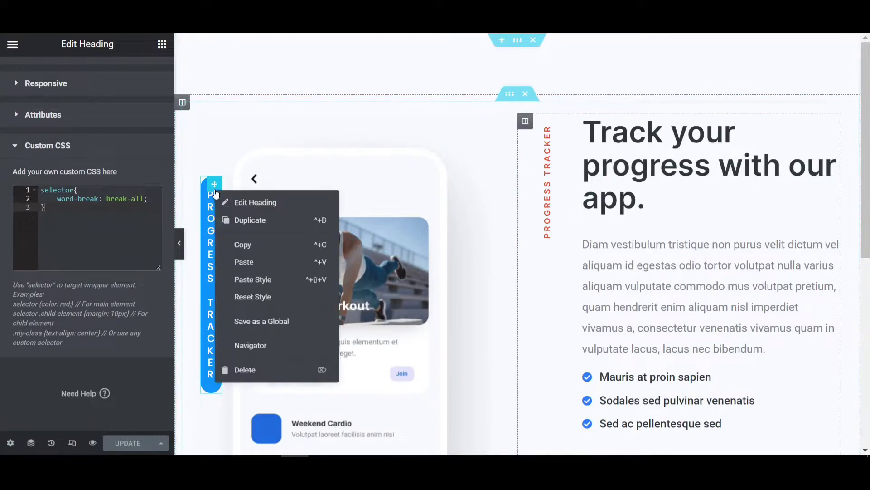
pyautogui.click(254, 369)
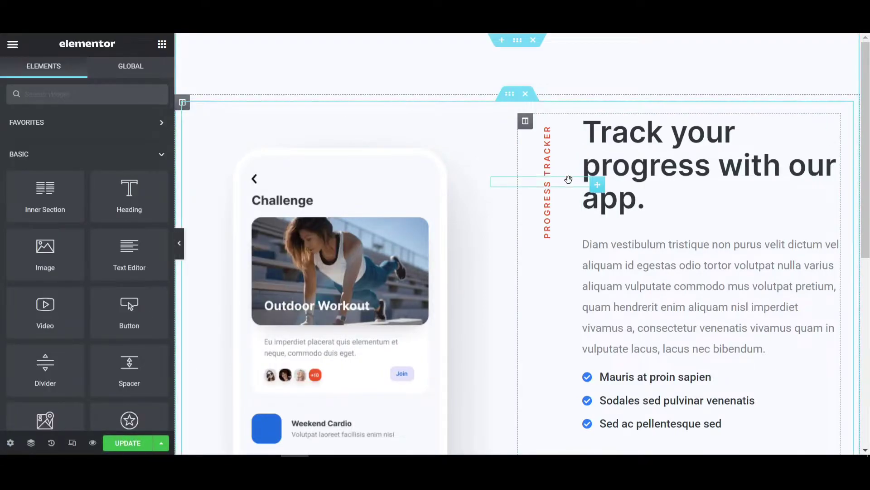
pyautogui.rightClick(595, 186)
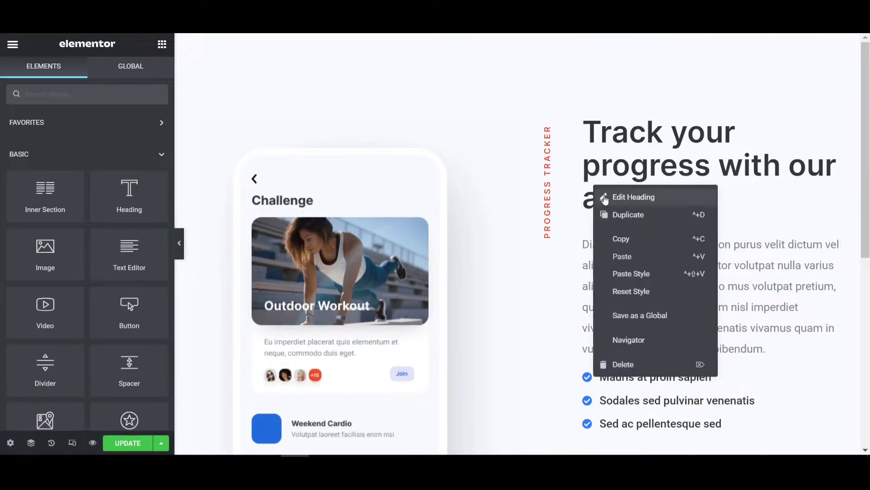
pyautogui.click(635, 363)
# Add a Heading widget above Track your progress with the title 'progress bar'
pyautogui.moveTo(129, 195); pyautogui.dragTo(668, 129)
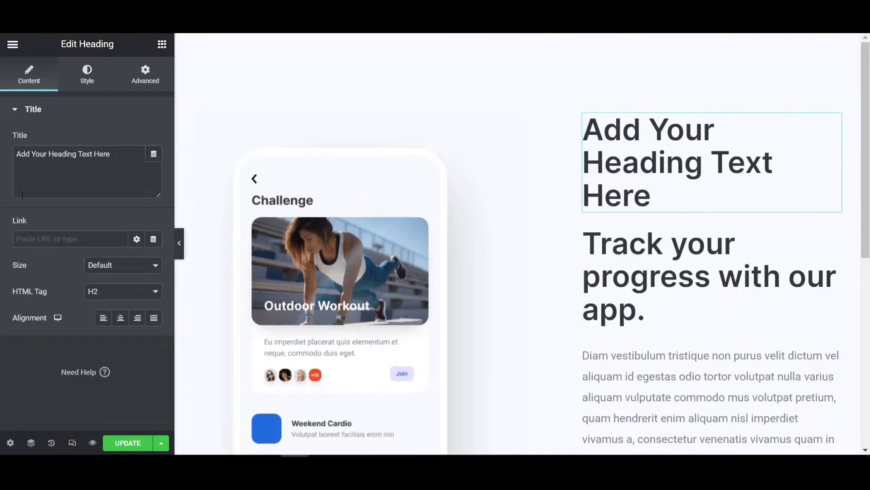
pyautogui.moveTo(124, 158); pyautogui.dragTo(4, 169)
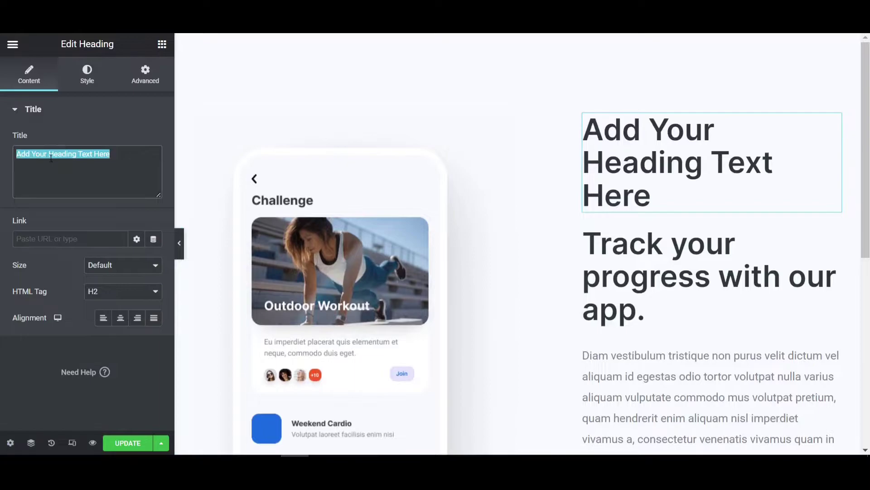
pyautogui.write('pro')
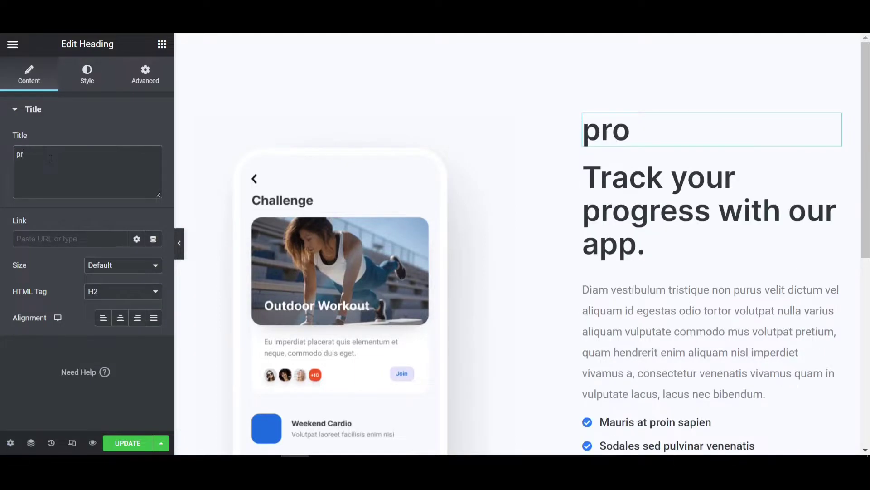
pyautogui.press('BackSpace')
pyautogui.write('ogress bar')
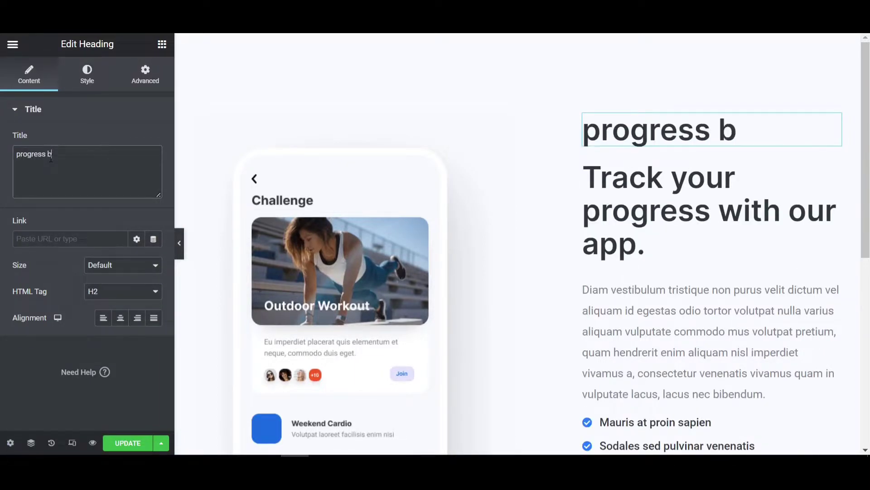
# Set the heading text colour to bright orange #FF5300
pyautogui.click(87, 78)
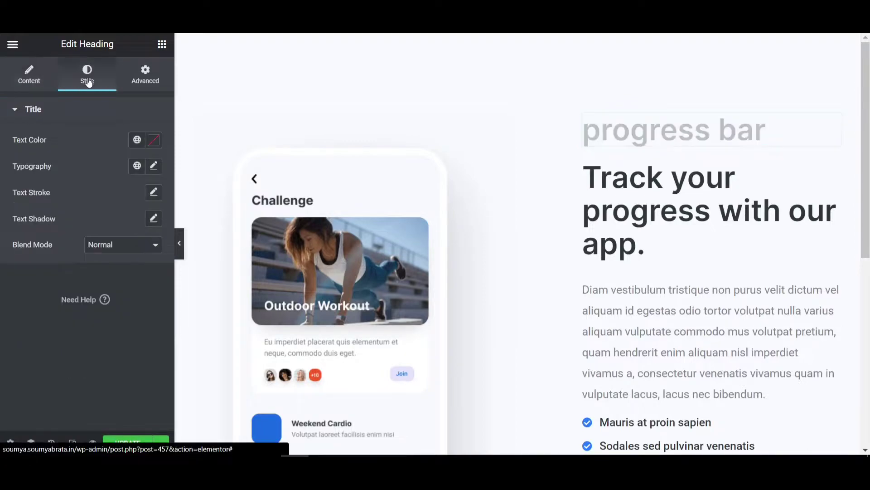
pyautogui.click(152, 140)
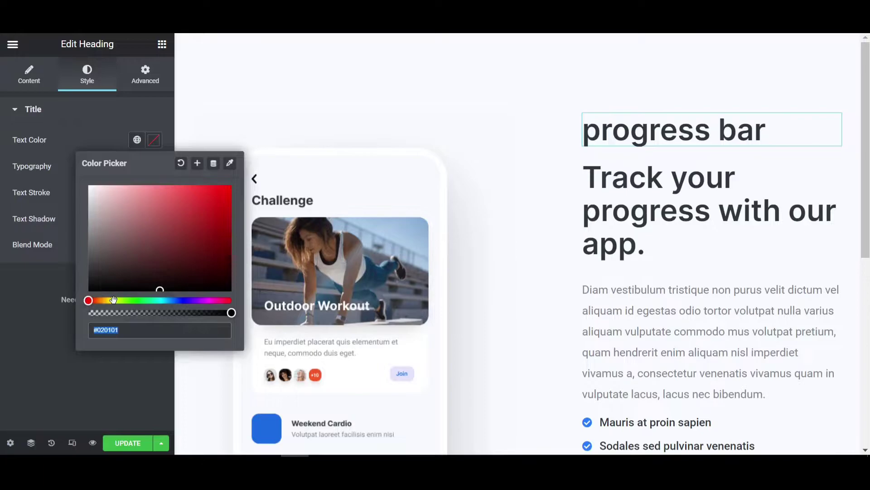
pyautogui.moveTo(111, 300); pyautogui.dragTo(96, 300)
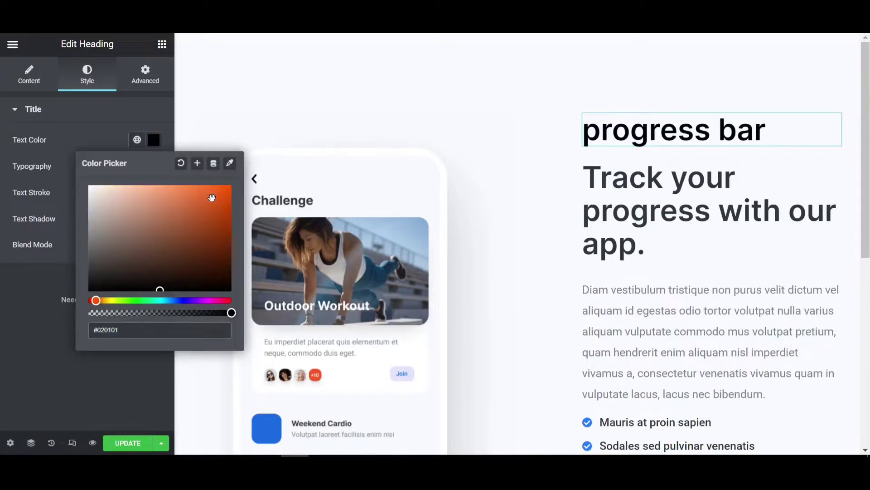
pyautogui.moveTo(212, 197); pyautogui.dragTo(231, 187)
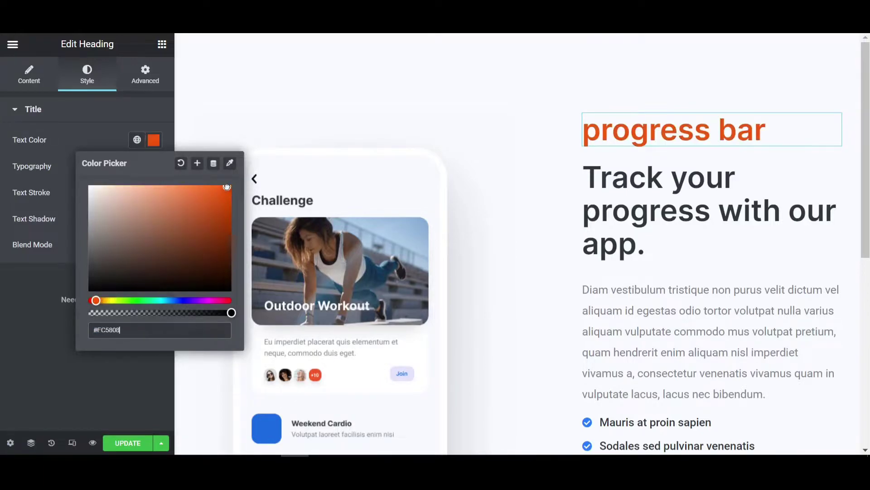
# Set the heading font to Poppins and try font weights 500 and 300
pyautogui.click(159, 141)
pyautogui.click(154, 165)
pyautogui.click(134, 224)
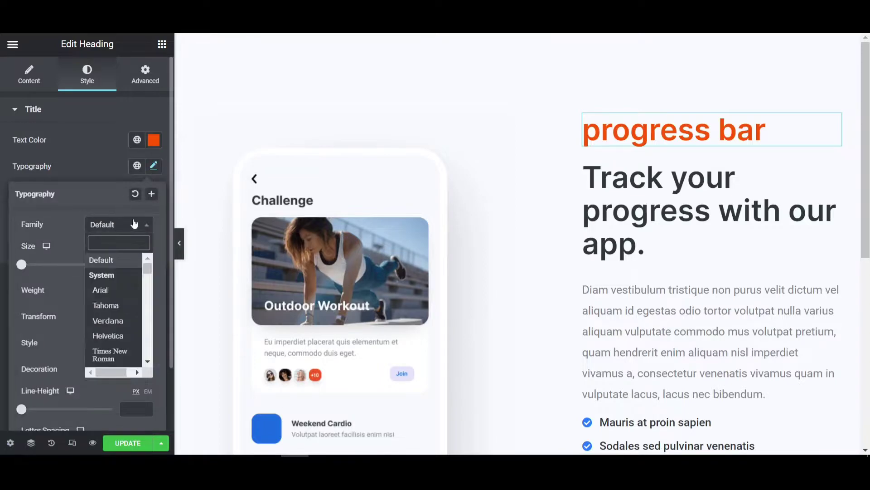
pyautogui.write('pop')
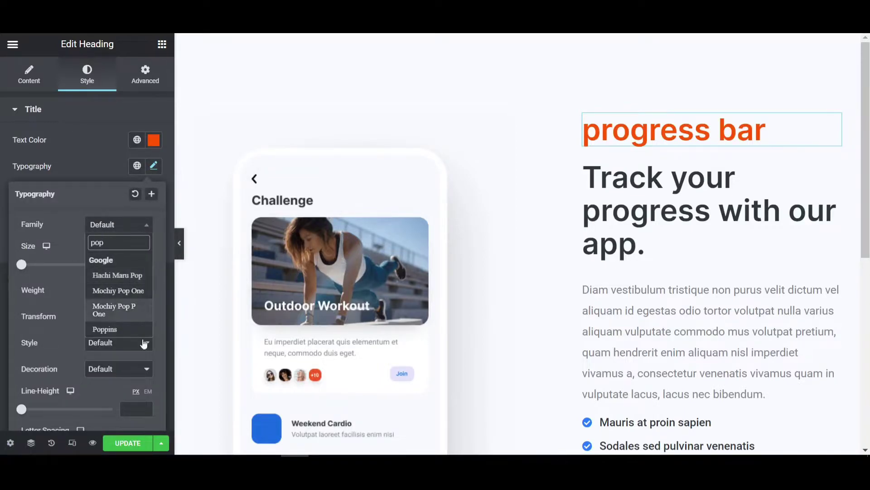
pyautogui.click(139, 329)
pyautogui.click(136, 293)
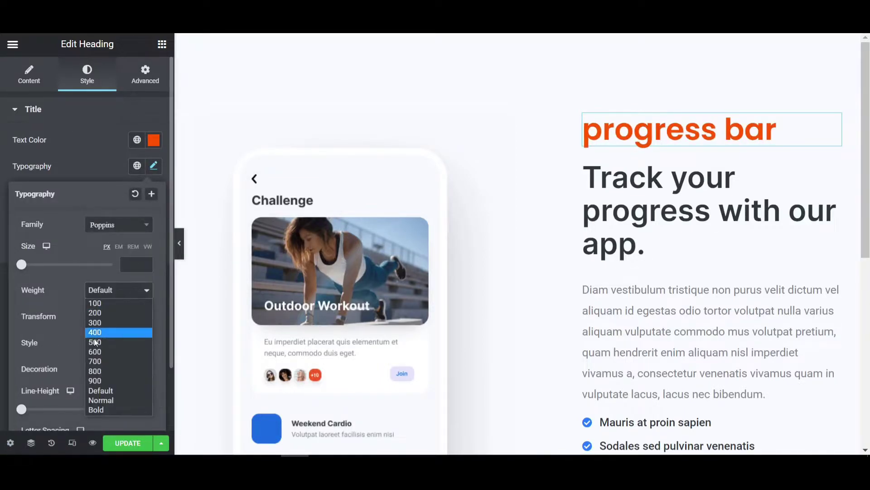
pyautogui.click(98, 346)
pyautogui.click(105, 290)
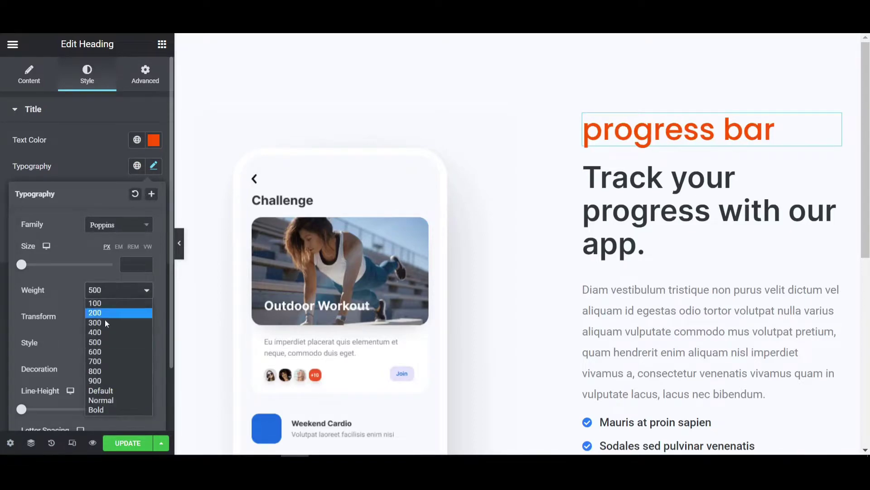
pyautogui.click(104, 322)
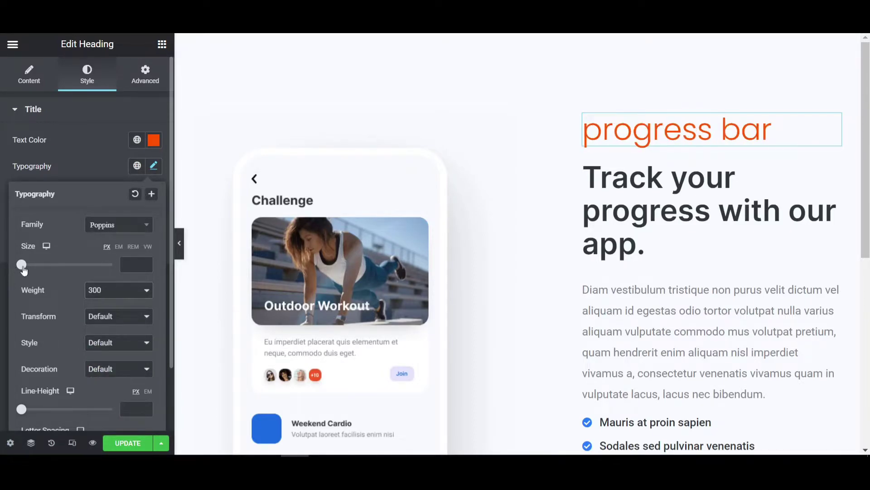
# Reduce the font size to 14, set weight back to 500, and make the text uppercase
pyautogui.moveTo(21, 265); pyautogui.dragTo(30, 269)
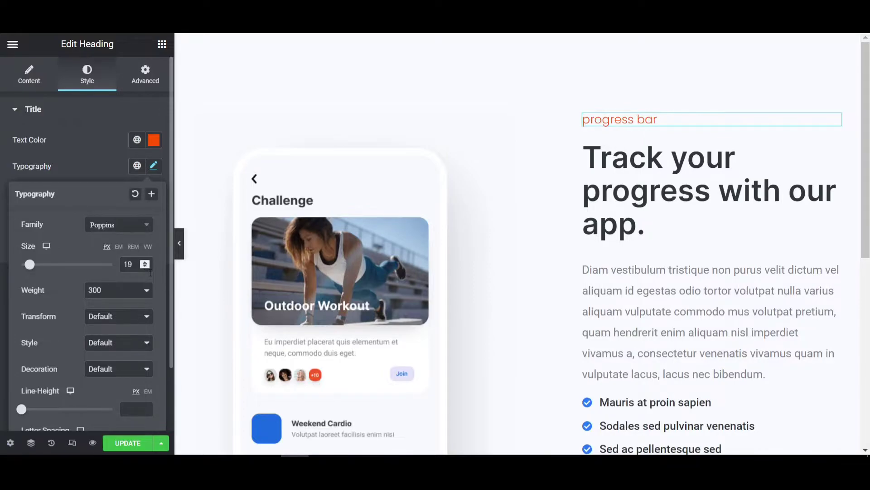
pyautogui.click(146, 267)
pyautogui.click(146, 267)
pyautogui.click(146, 267)
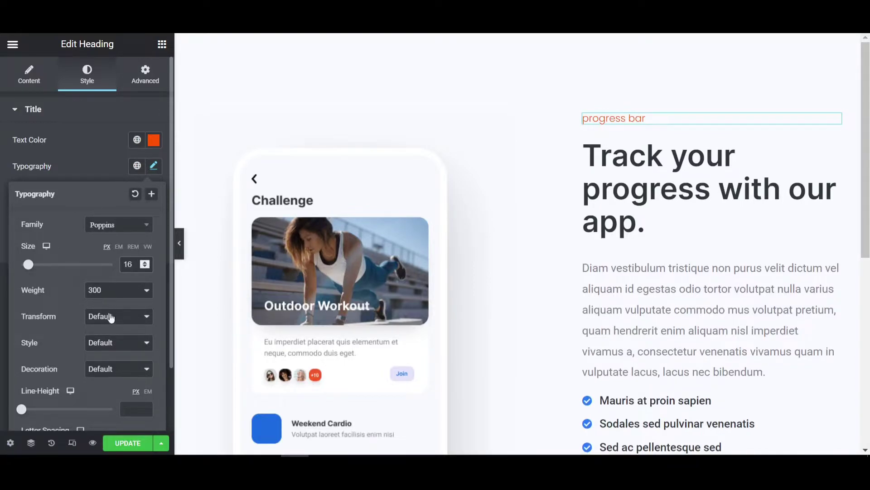
pyautogui.click(126, 294)
pyautogui.click(91, 342)
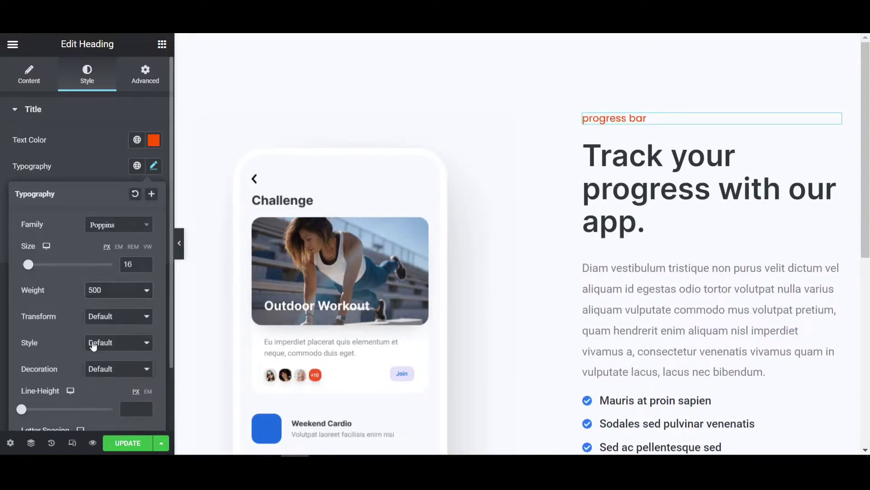
pyautogui.click(114, 315)
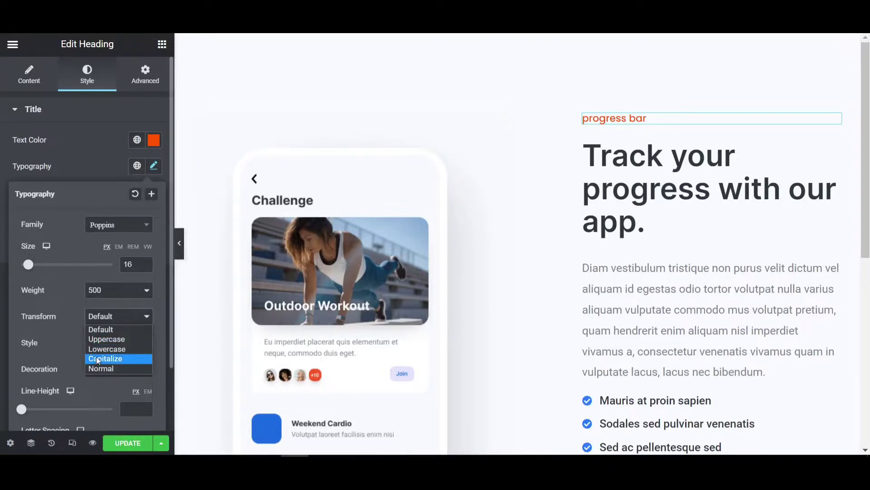
pyautogui.click(102, 339)
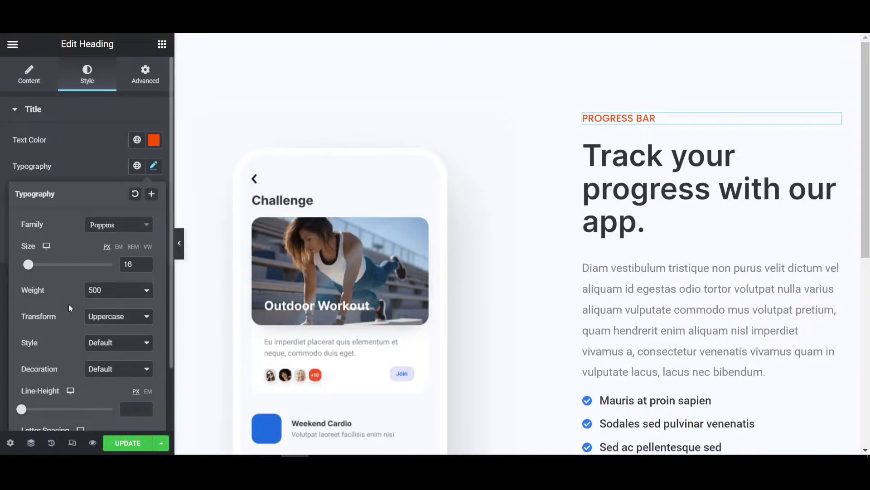
pyautogui.click(149, 267)
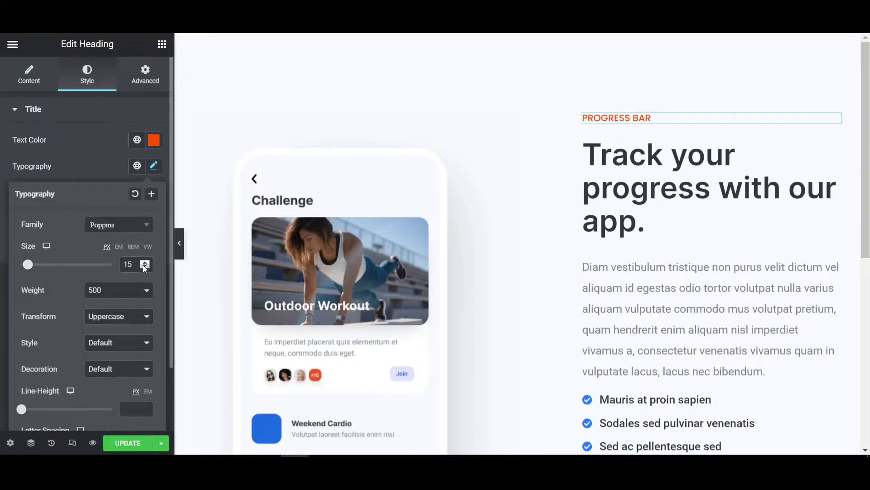
pyautogui.click(143, 266)
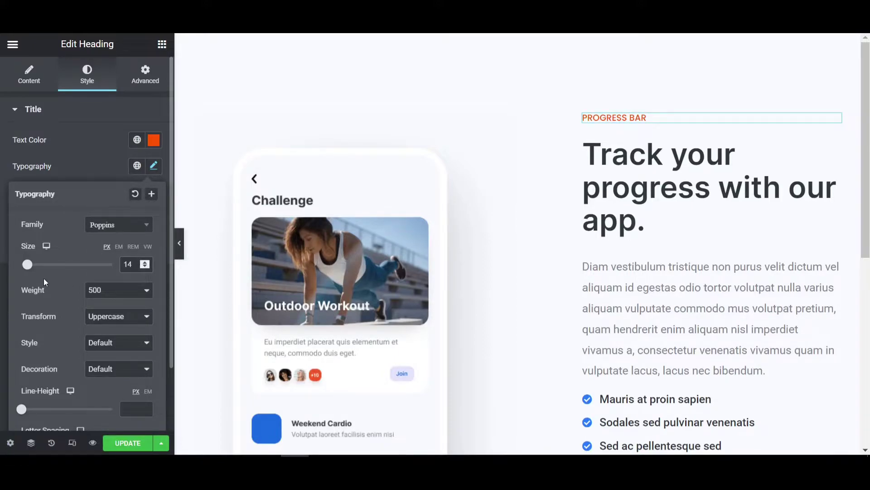
# Increase the heading's letter spacing to 2.5
pyautogui.scroll(-2, 79, 382)
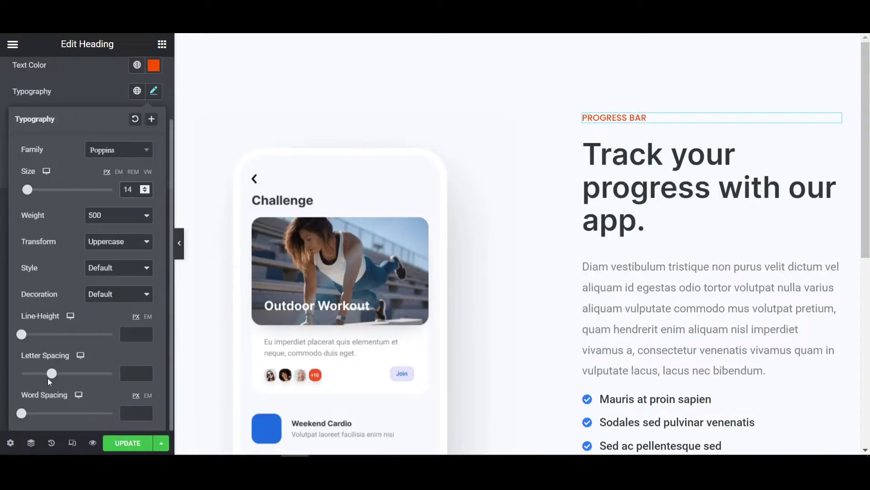
pyautogui.click(146, 370)
pyautogui.click(146, 371)
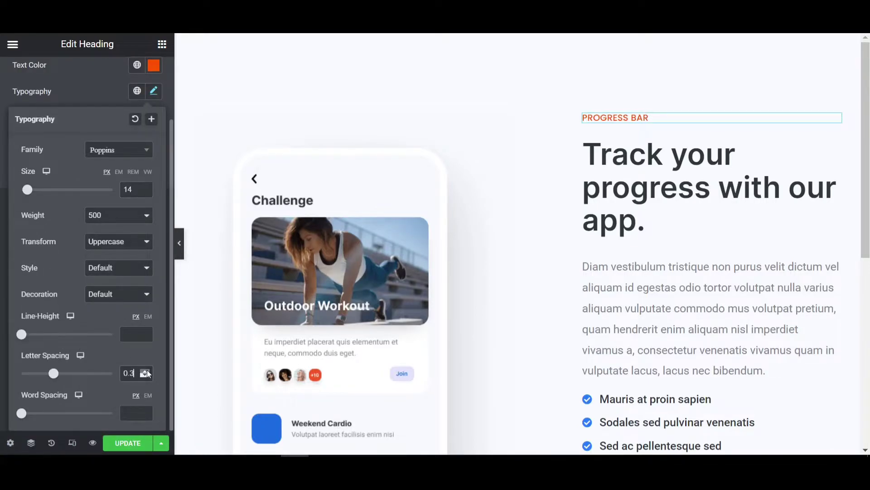
pyautogui.click(146, 370)
pyautogui.click(146, 371)
pyautogui.click(146, 370)
pyautogui.click(146, 371)
pyautogui.click(146, 370)
pyautogui.click(146, 370)
pyautogui.click(146, 370)
pyautogui.click(146, 370)
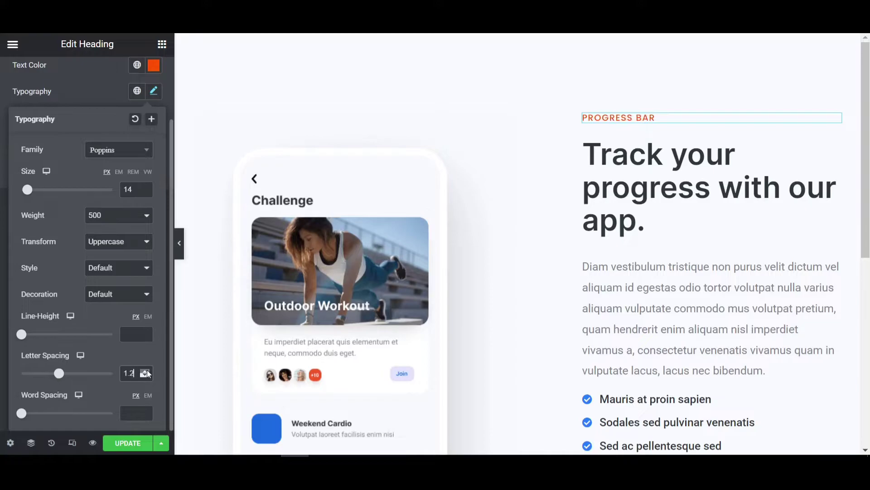
pyautogui.click(146, 370)
pyautogui.click(146, 370)
pyautogui.click(148, 371)
pyautogui.click(148, 371)
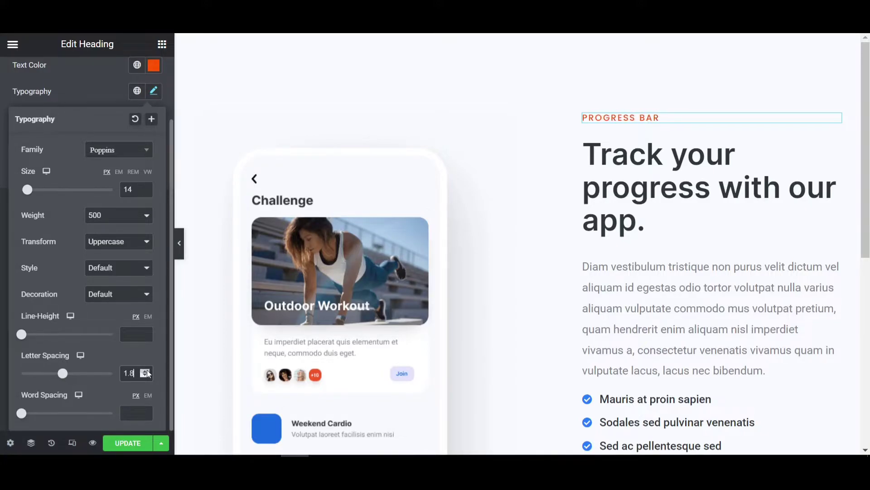
pyautogui.click(147, 371)
pyautogui.click(148, 371)
pyautogui.click(148, 371)
pyautogui.click(148, 371)
pyautogui.click(147, 371)
pyautogui.click(148, 371)
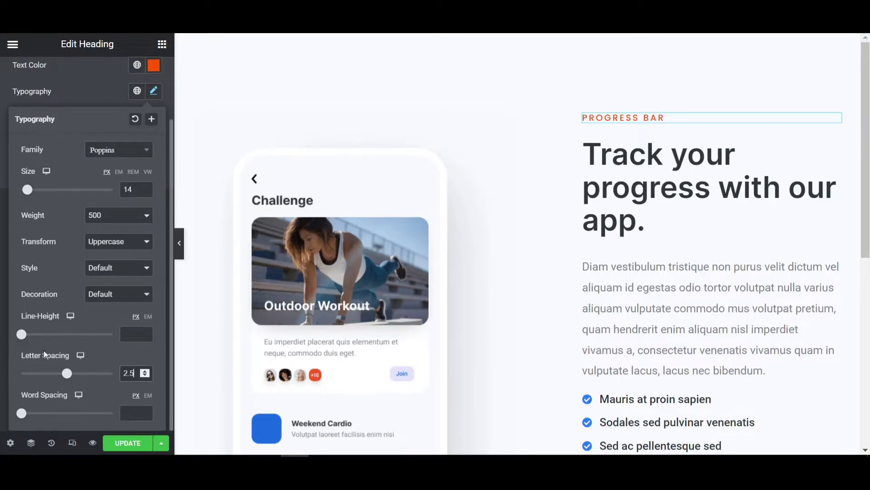
# Close typography and expand the heading's Advanced > Custom CSS section
pyautogui.click(153, 90)
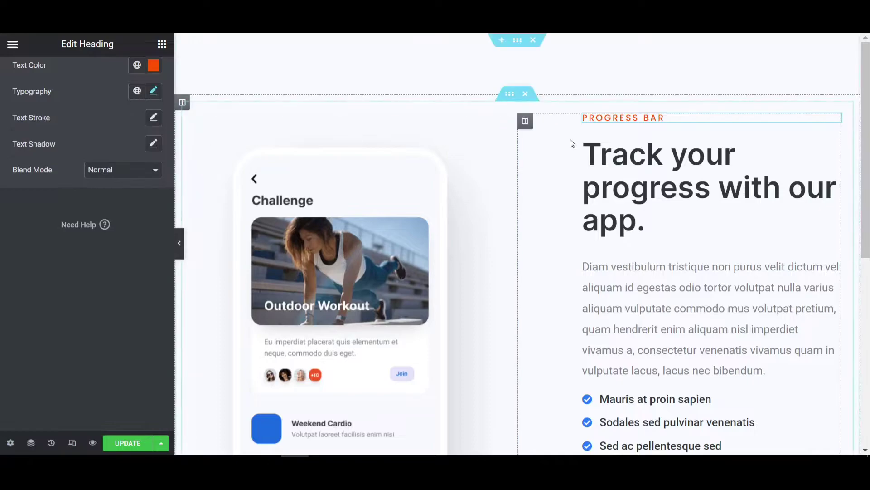
pyautogui.scroll(3, 121, 222)
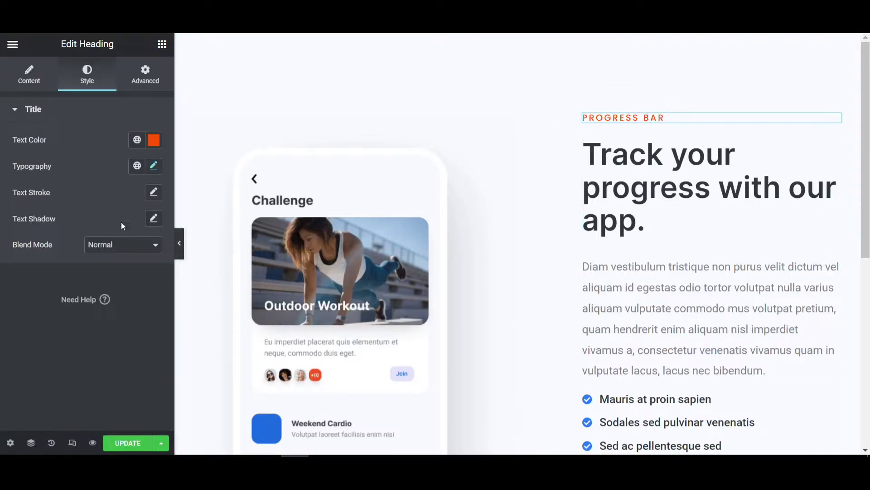
pyautogui.click(161, 74)
pyautogui.scroll(-5, 77, 247)
pyautogui.click(69, 343)
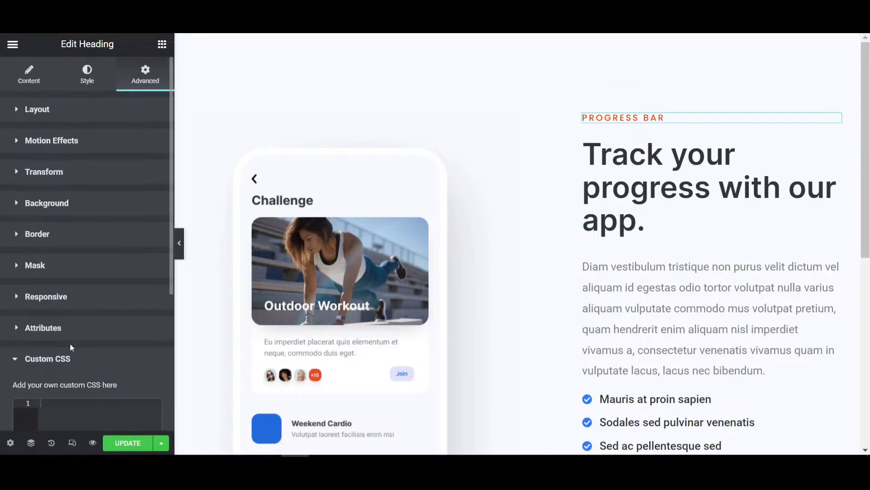
pyautogui.scroll(-4, 112, 244)
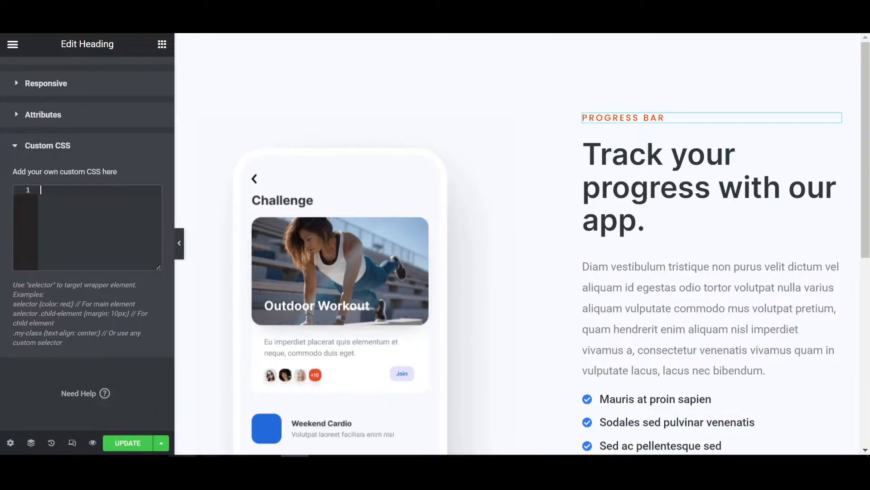
pyautogui.moveTo(222, 391)
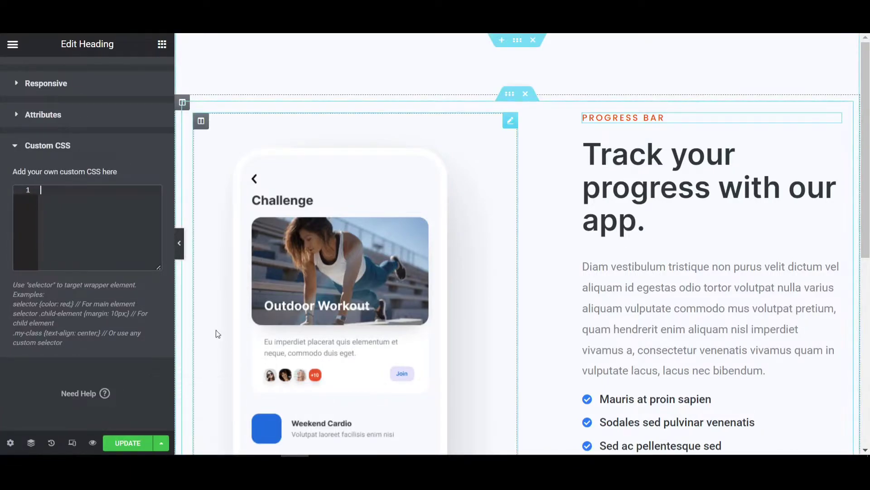
# Copy the rotate(-90deg) rule from Notepad and paste it into the heading's Custom CSS
pyautogui.hotkey('alt', 'Tab')
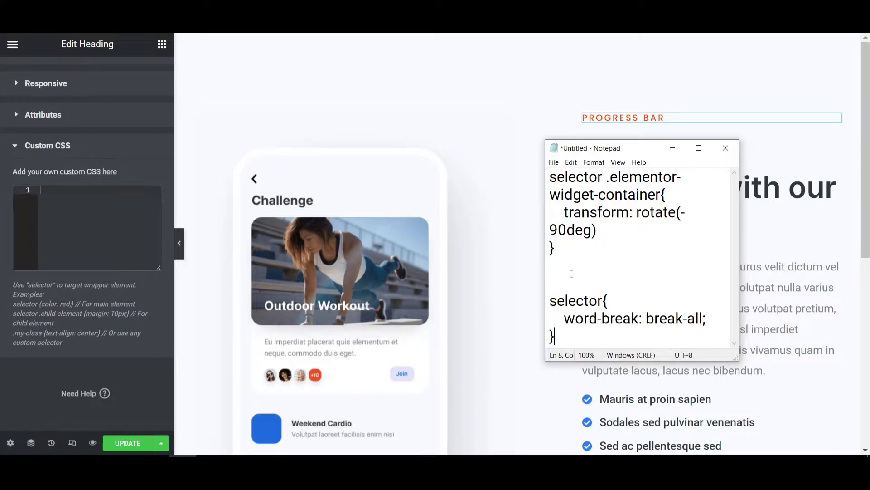
pyautogui.moveTo(560, 252); pyautogui.dragTo(544, 175)
pyautogui.hotkey('ctrl', 'c')
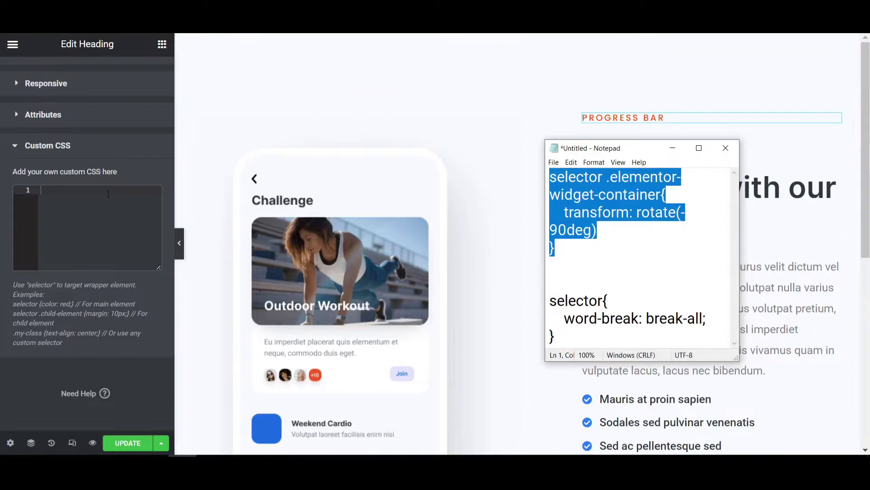
pyautogui.click(107, 192)
pyautogui.hotkey('ctrl', 'v')
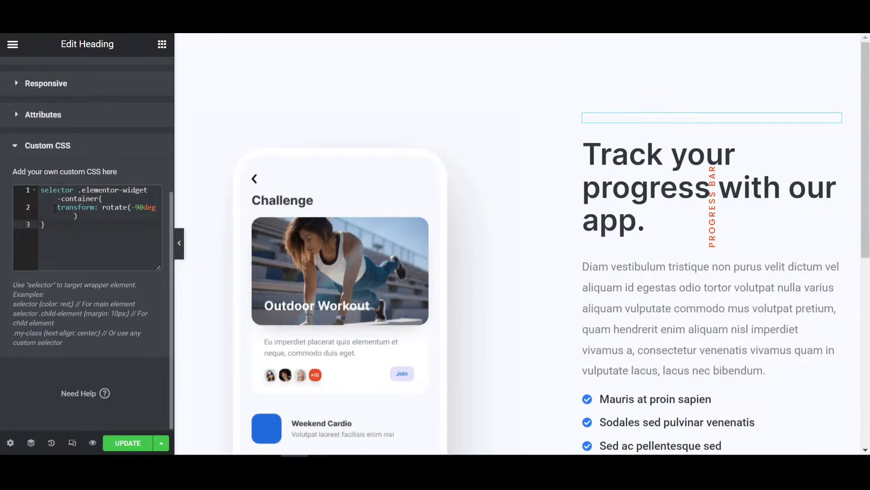
# Try rotation angles -20deg and -50deg in the Custom CSS, then restore -90deg
pyautogui.moveTo(55, 208); pyautogui.dragTo(137, 210)
pyautogui.click(127, 225)
pyautogui.click(141, 208)
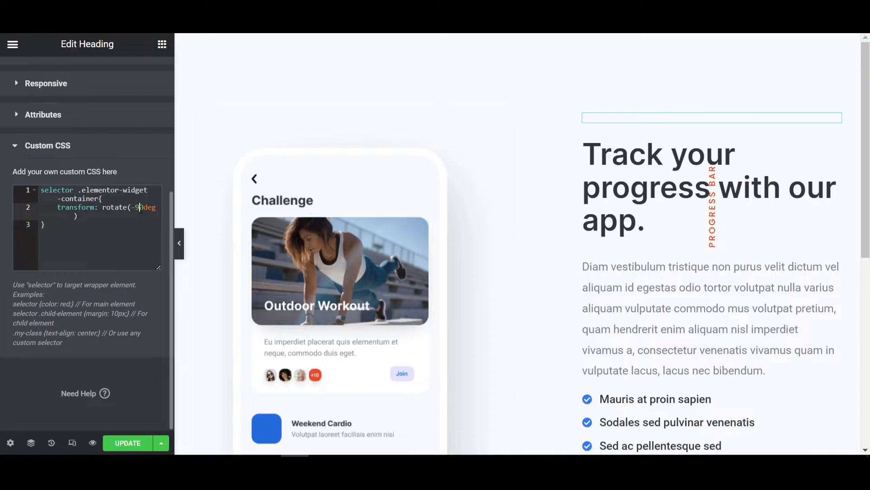
pyautogui.press('BackSpace')
pyautogui.write('2')
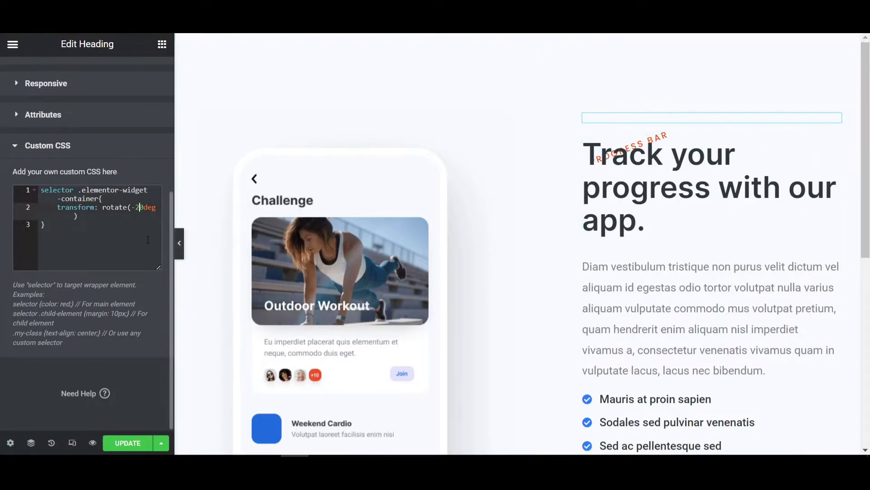
pyautogui.press('BackSpace')
pyautogui.write('5')
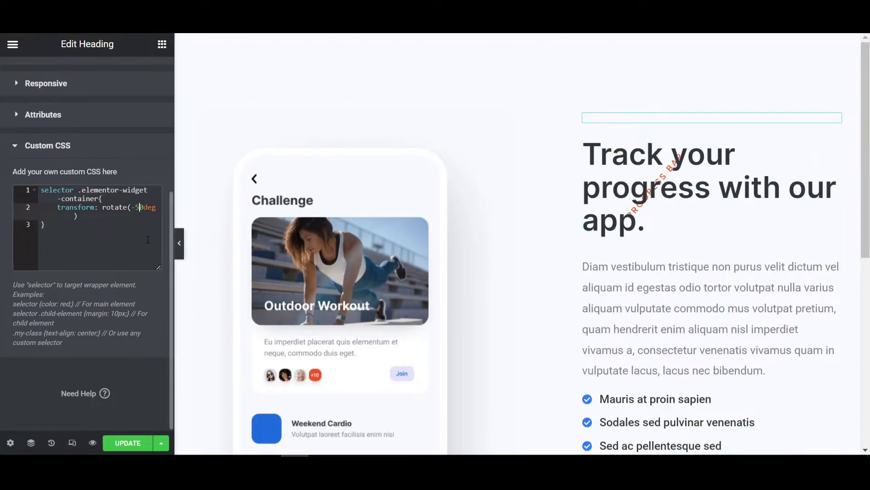
pyautogui.press('BackSpace')
pyautogui.write('9')
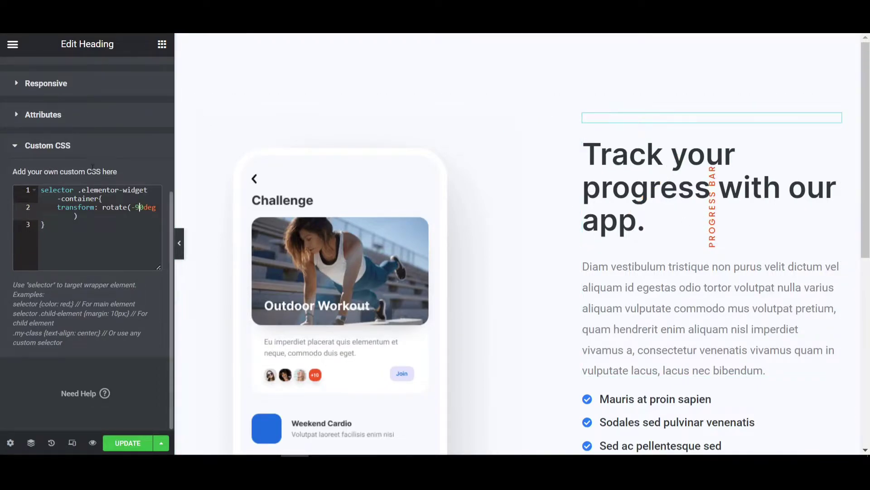
pyautogui.scroll(5, 114, 138)
# Set width Inline (auto) and position Absolute, drag the label left of the headline, then update
pyautogui.click(108, 111)
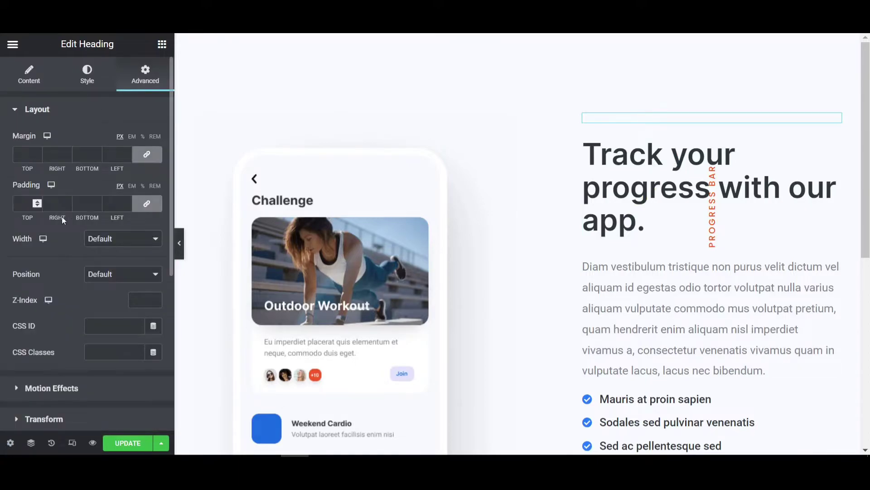
pyautogui.click(104, 245)
pyautogui.click(107, 267)
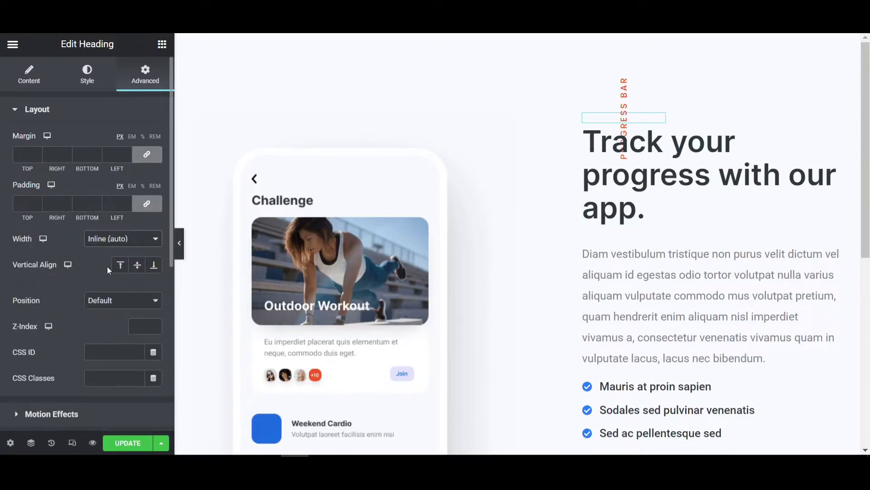
pyautogui.click(88, 300)
pyautogui.click(113, 323)
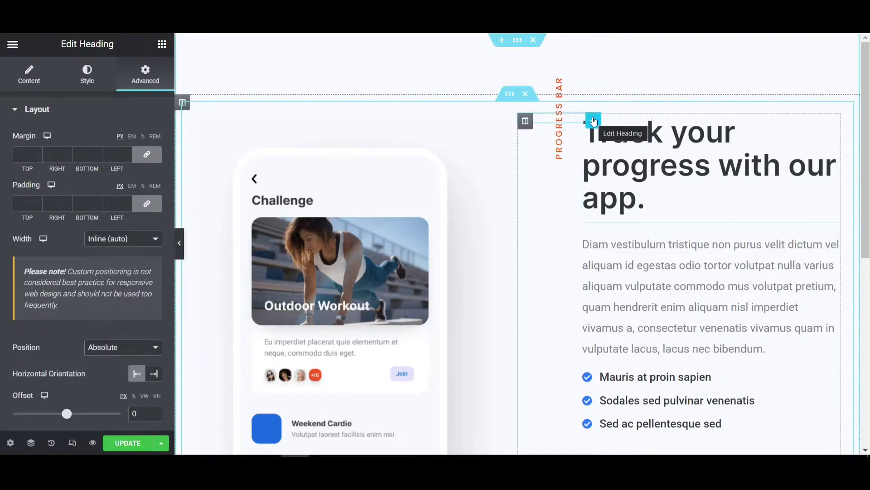
pyautogui.moveTo(594, 121); pyautogui.dragTo(565, 180)
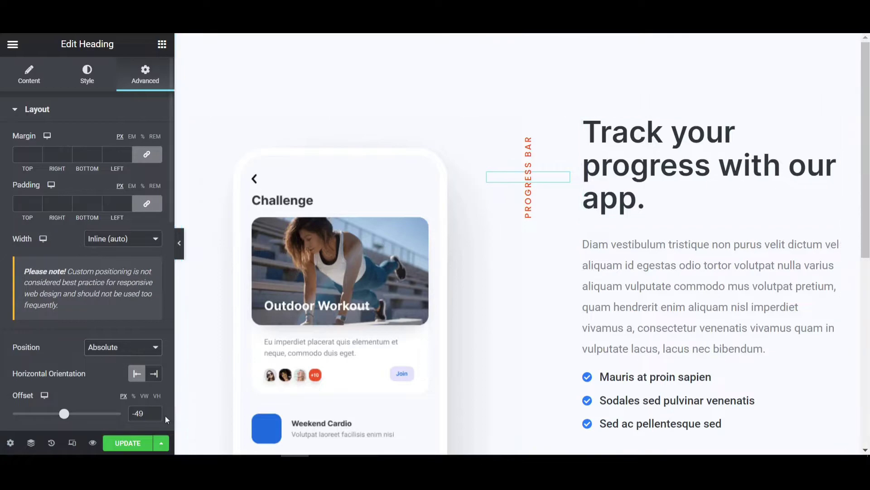
pyautogui.click(136, 446)
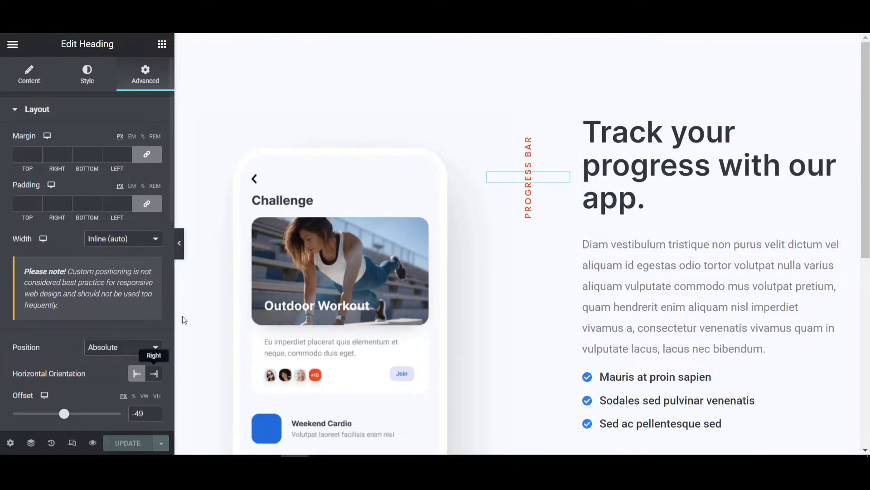
pyautogui.click(179, 246)
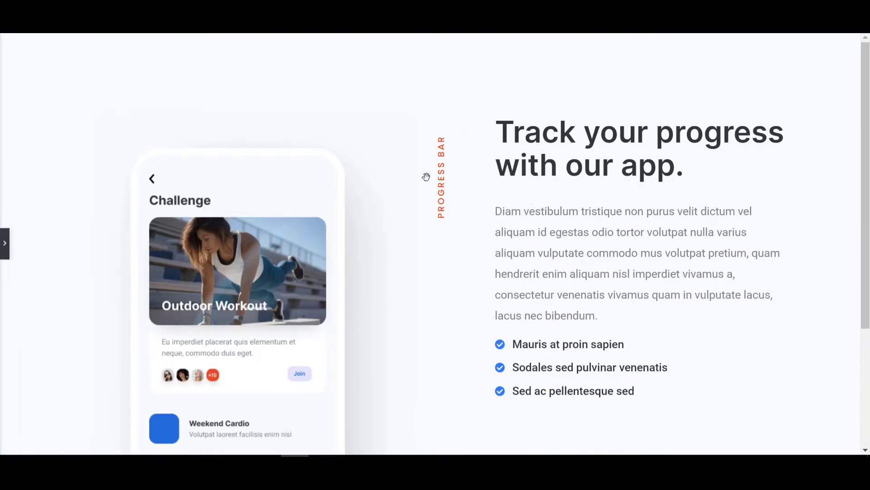
pyautogui.click(5, 244)
pyautogui.moveTo(525, 175)
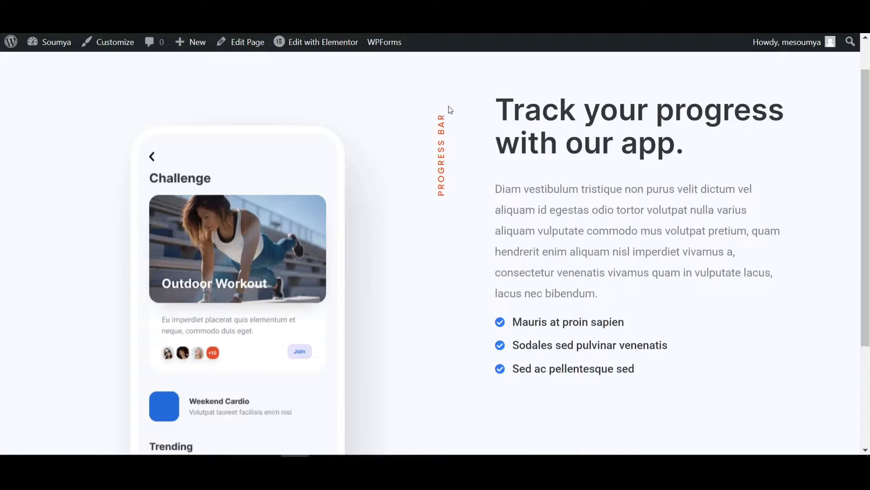
pyautogui.moveTo(450, 110); pyautogui.dragTo(431, 204)
# Duplicate the PROGRESS BAR heading and move the copy beside the phone mockup
pyautogui.click(464, 54)
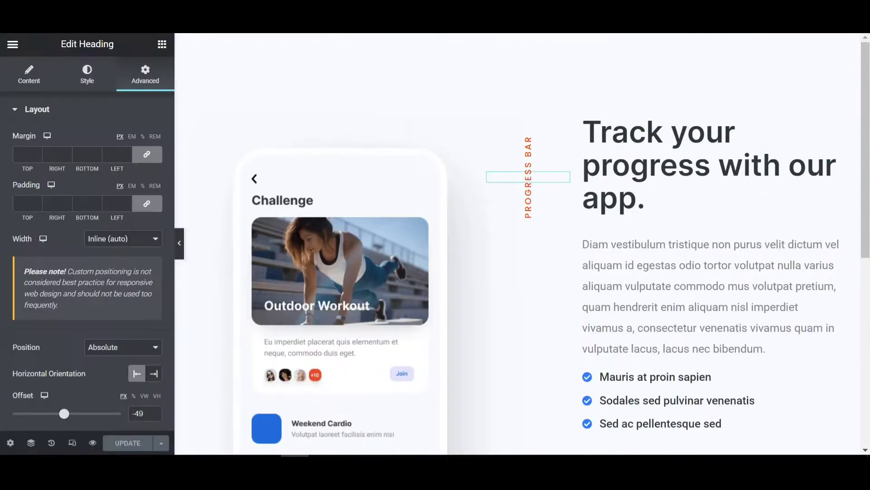
pyautogui.rightClick(561, 179)
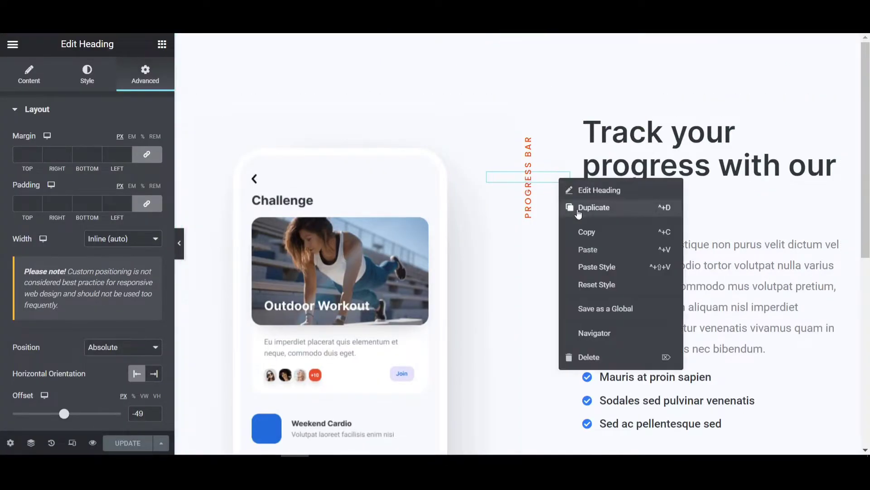
pyautogui.click(578, 210)
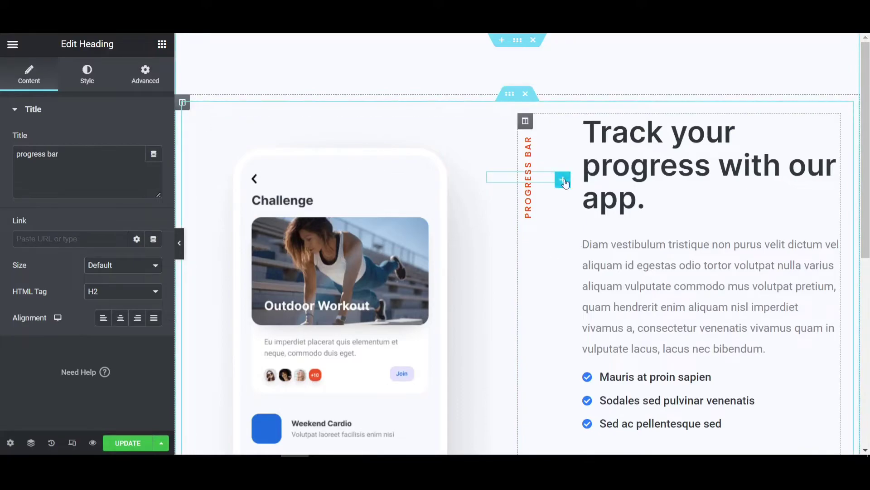
pyautogui.moveTo(564, 182); pyautogui.dragTo(256, 230)
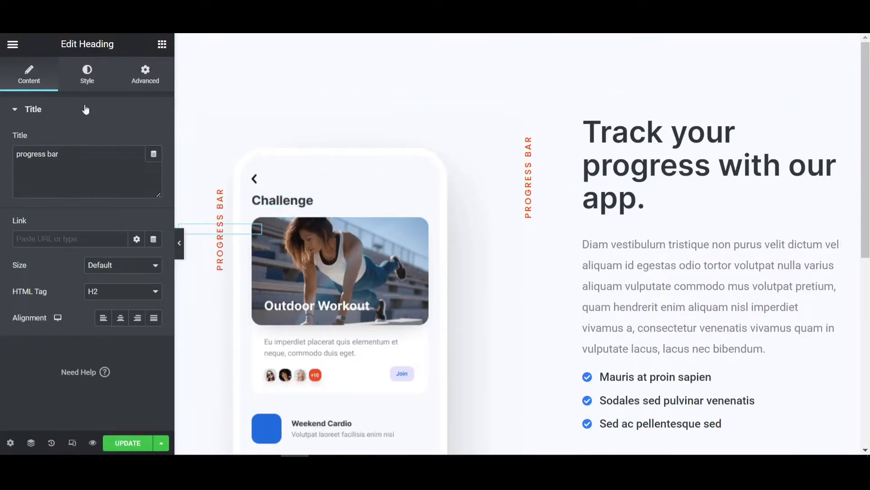
# Change the copy's text colour to blue #00A5FF
pyautogui.click(86, 77)
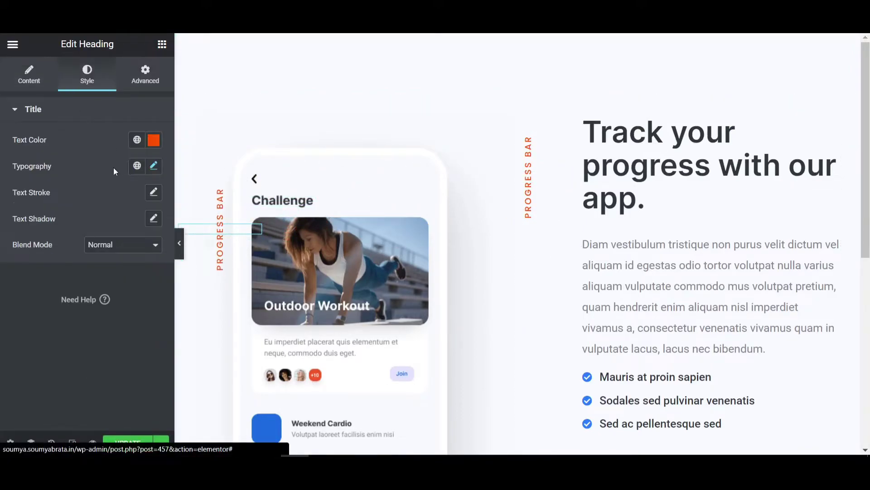
pyautogui.click(153, 142)
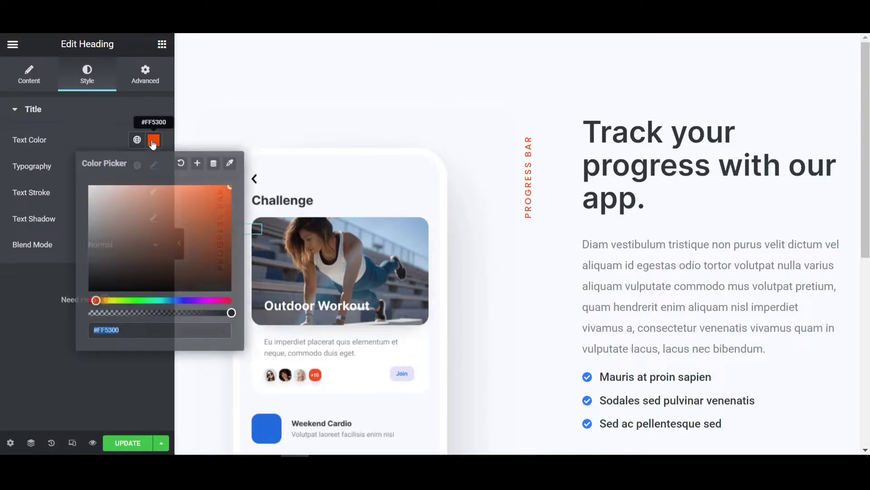
pyautogui.click(168, 300)
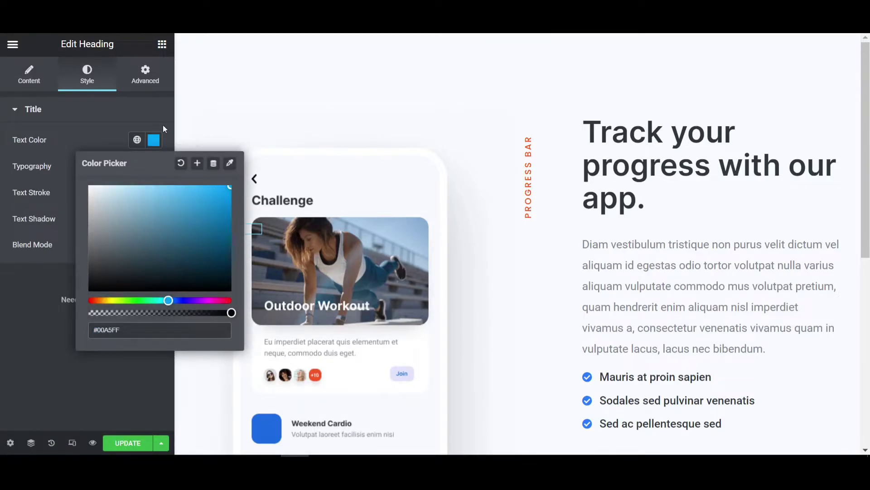
pyautogui.click(152, 139)
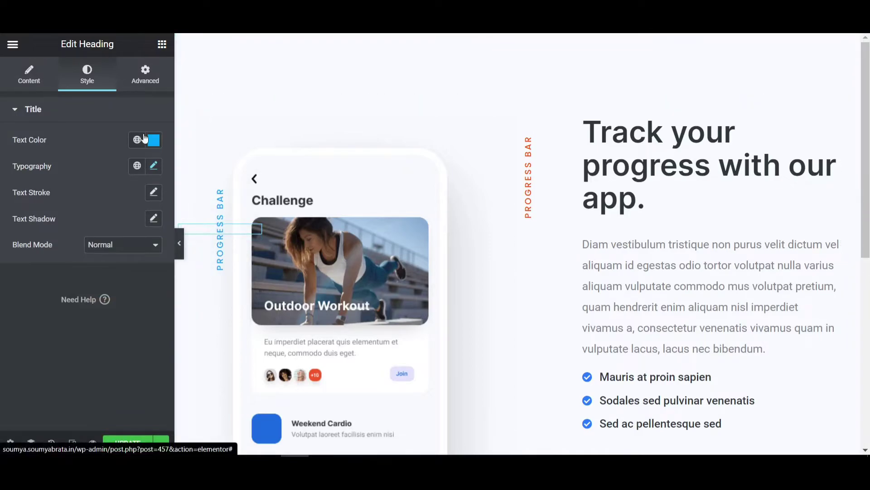
# Give the label a Classic background in light blue #AFE3FE
pyautogui.click(146, 80)
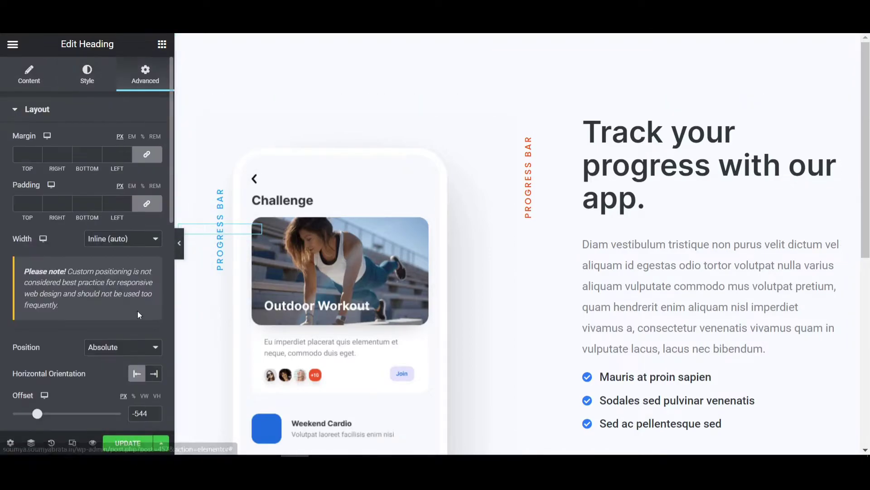
pyautogui.scroll(-10, 138, 313)
pyautogui.scroll(6, 97, 257)
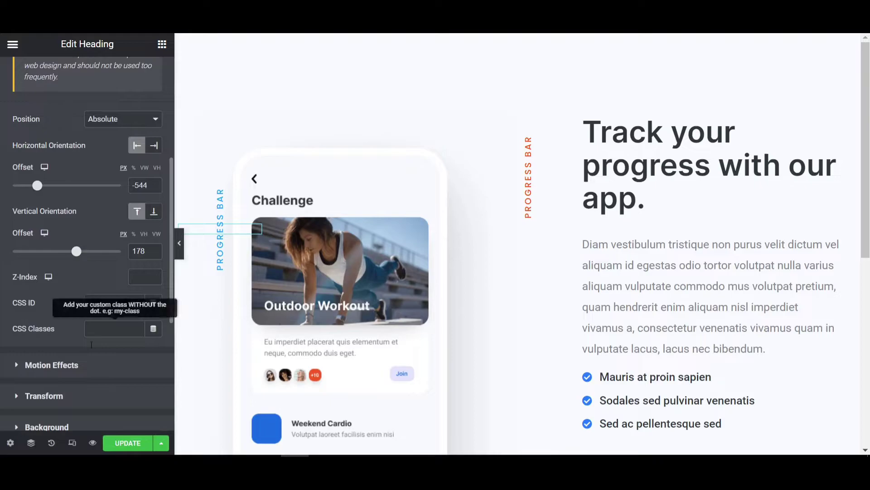
pyautogui.scroll(-5, 92, 344)
pyautogui.click(97, 198)
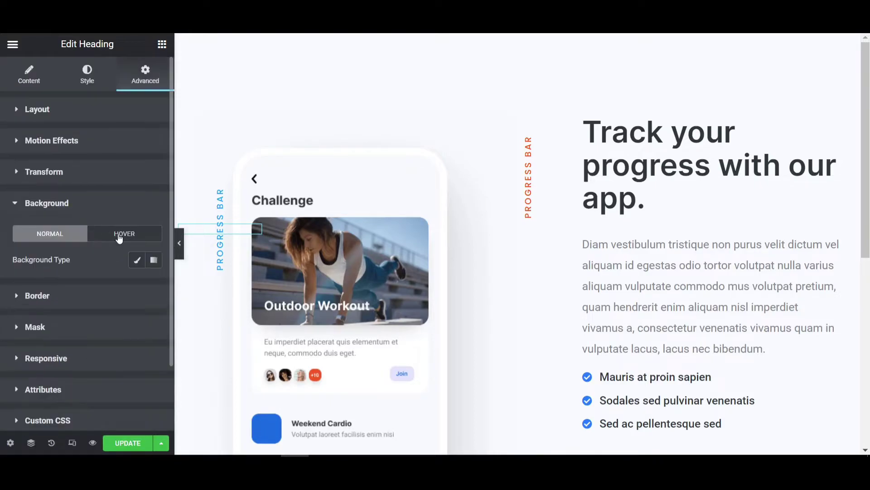
pyautogui.click(137, 260)
pyautogui.click(153, 285)
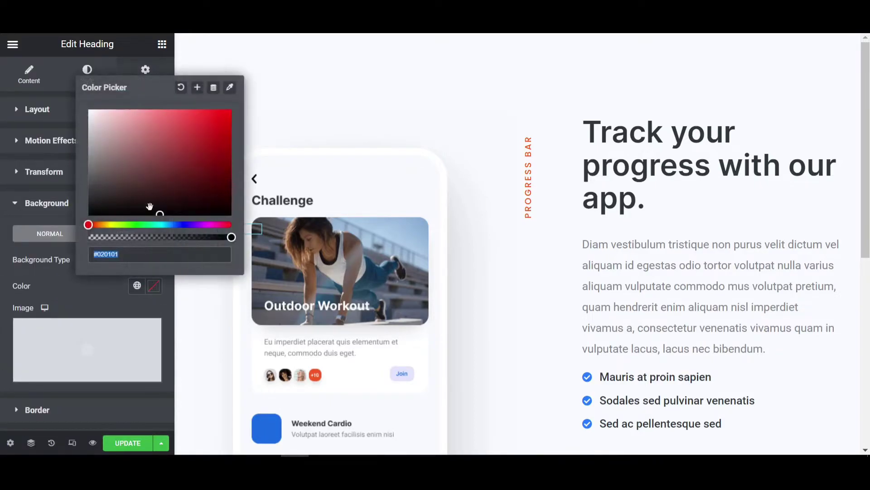
pyautogui.moveTo(171, 224); pyautogui.dragTo(165, 224)
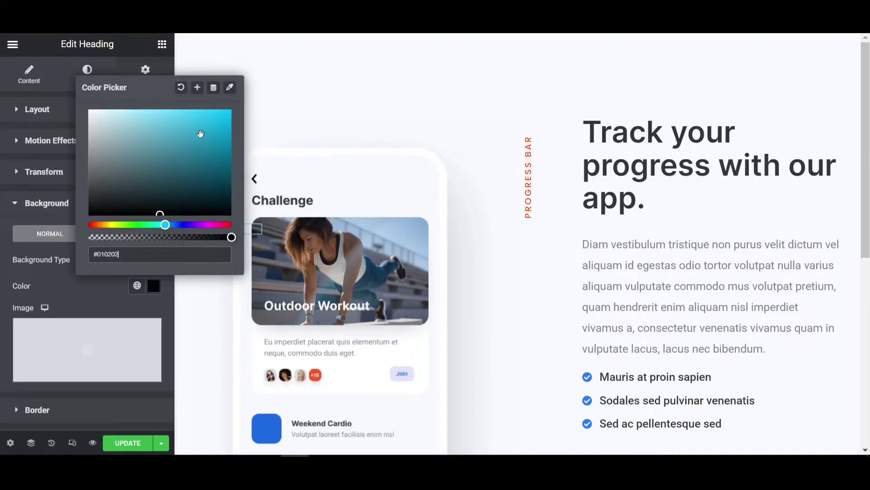
pyautogui.click(168, 224)
pyautogui.moveTo(183, 184); pyautogui.dragTo(172, 105)
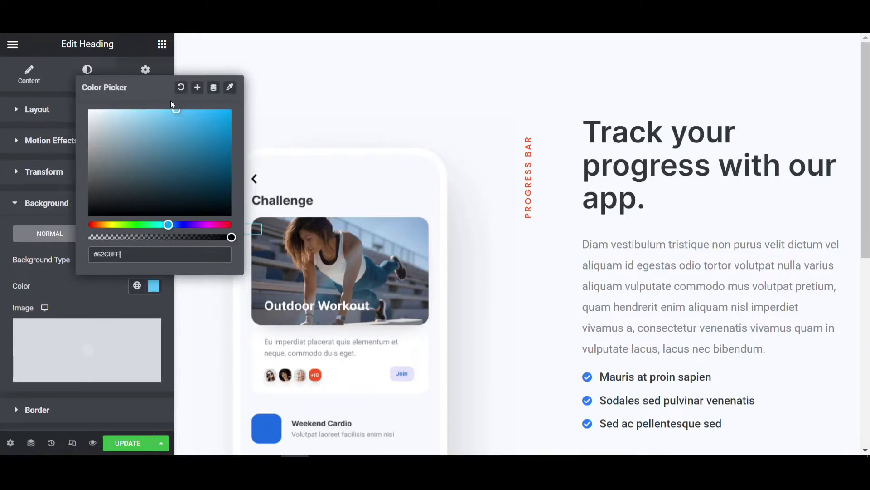
pyautogui.click(154, 287)
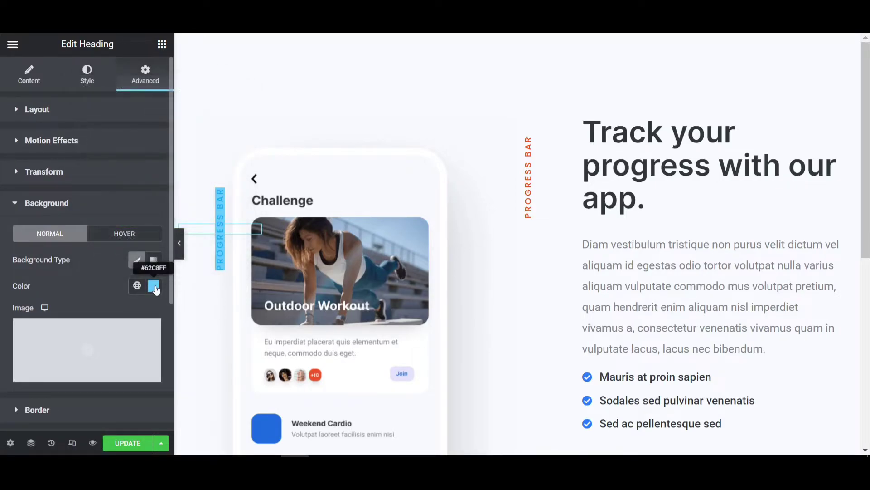
pyautogui.click(155, 288)
pyautogui.tripleClick(138, 254)
pyautogui.write('#AFE3FE')
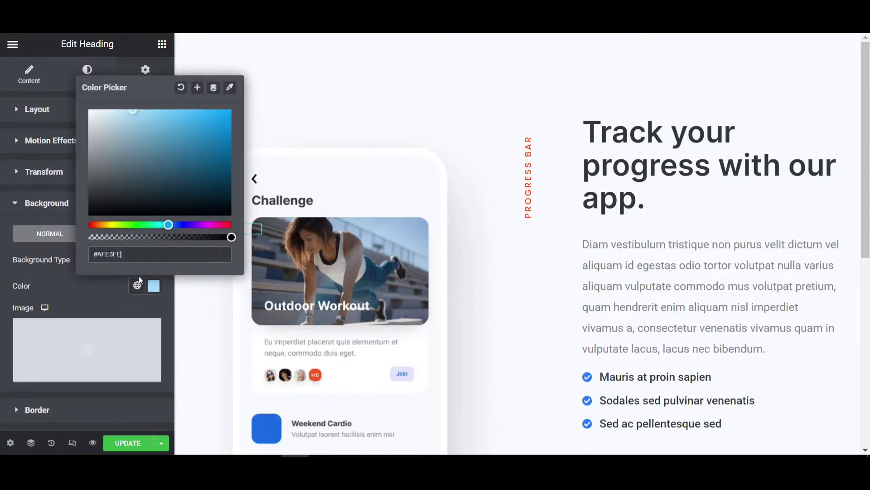
pyautogui.click(100, 317)
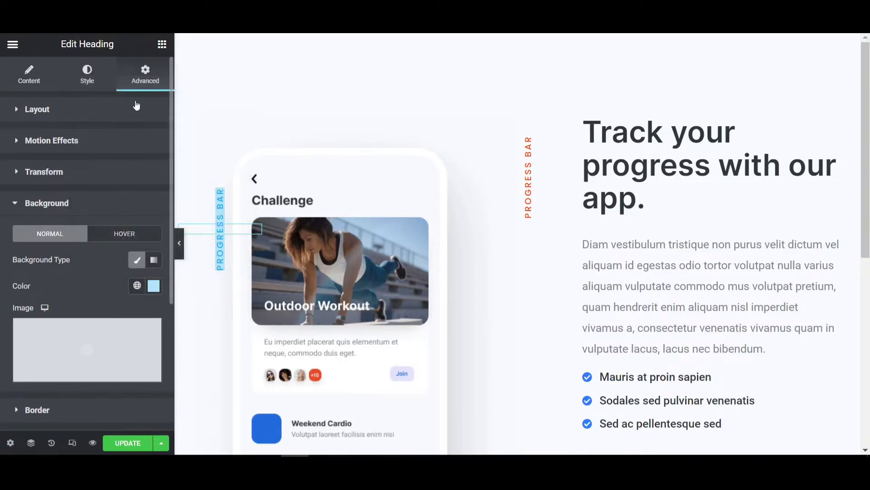
# Deepen the label's text colour to a stronger blue #0055FF
pyautogui.click(87, 75)
pyautogui.click(154, 140)
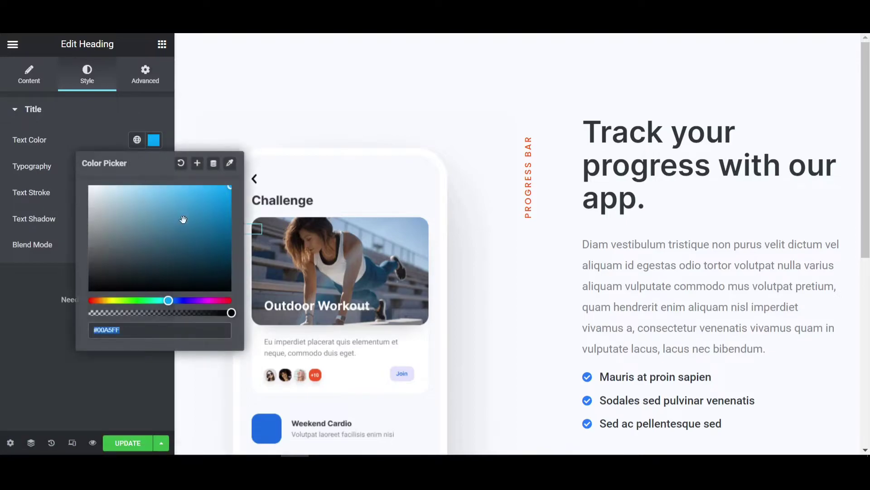
pyautogui.moveTo(172, 301); pyautogui.dragTo(176, 300)
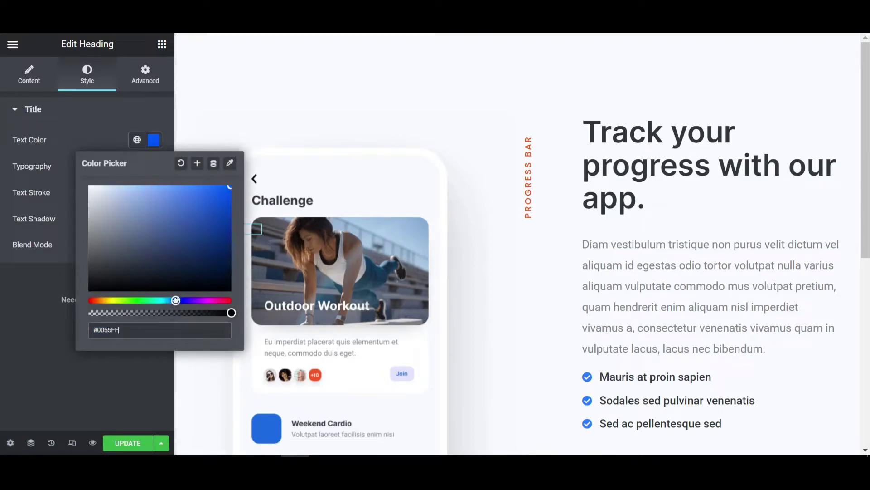
pyautogui.click(153, 140)
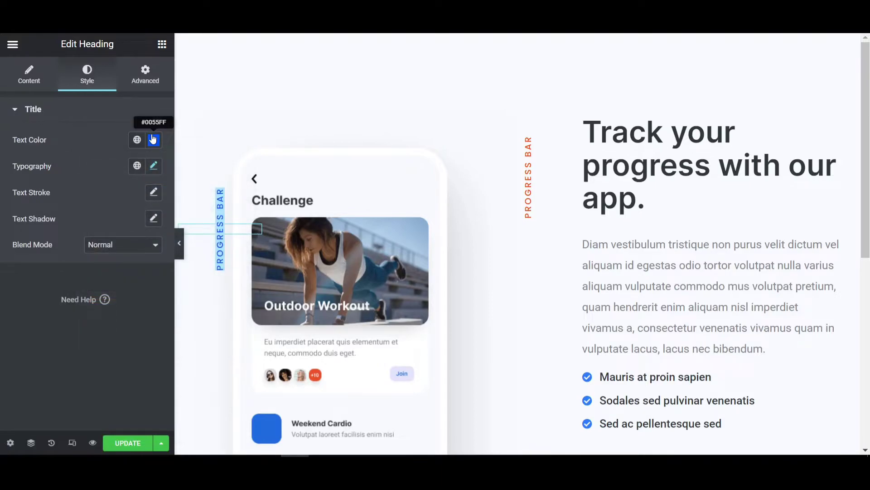
# Give the blue label unlinked padding of 20 px top and bottom and 5 px left and right
pyautogui.click(145, 74)
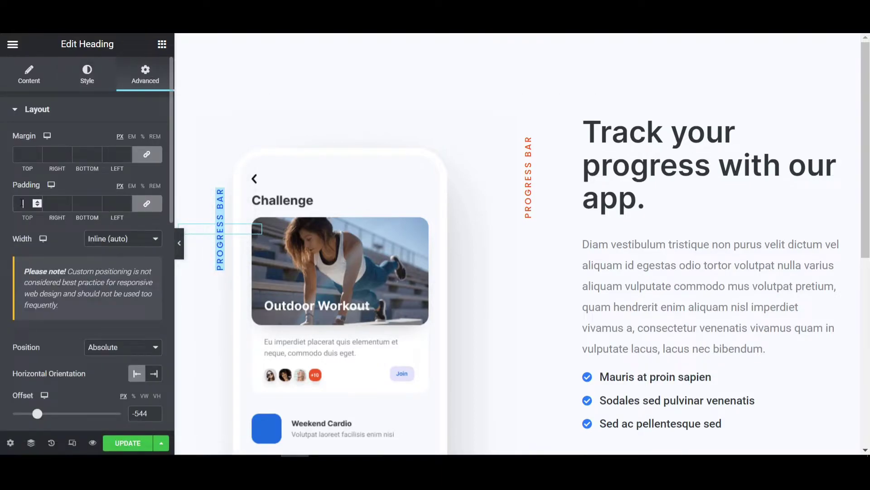
pyautogui.click(22, 203)
pyautogui.write('10')
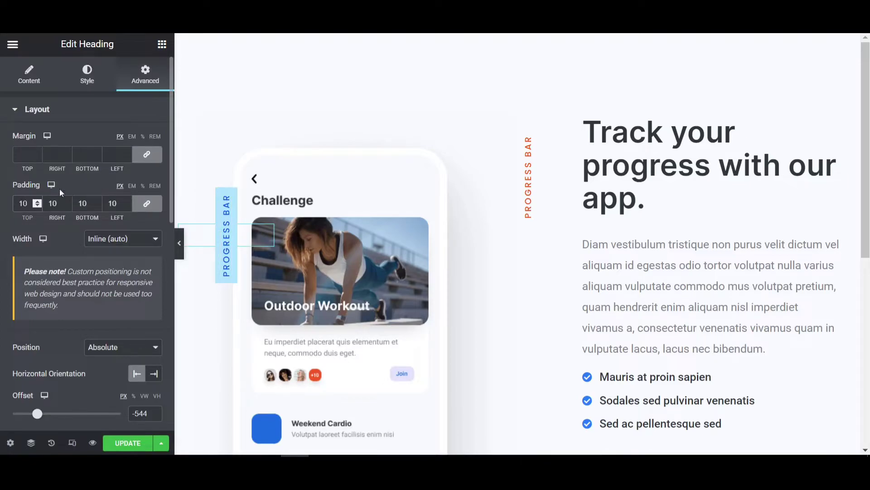
pyautogui.click(152, 208)
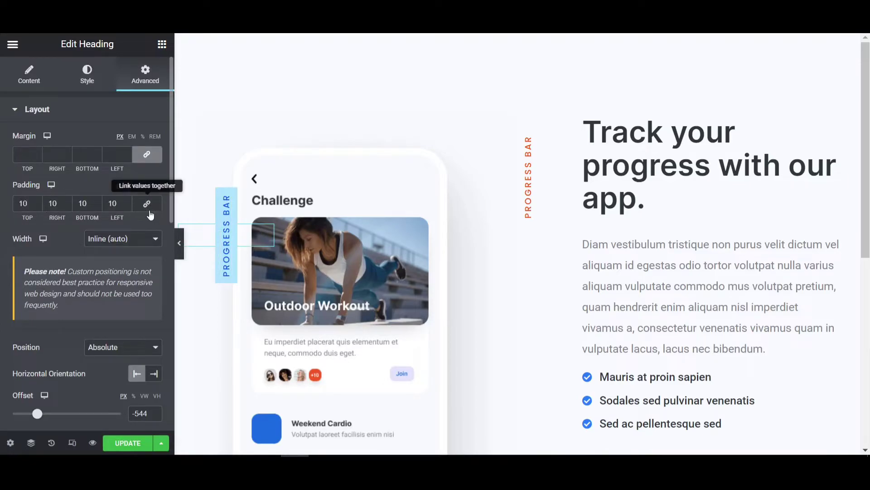
pyautogui.doubleClick(20, 205)
pyautogui.write('20')
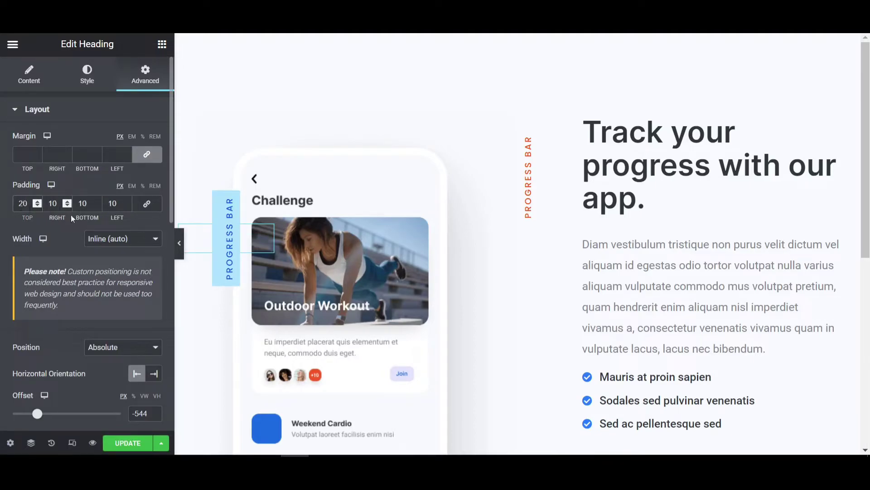
pyautogui.doubleClick(79, 209)
pyautogui.write('20')
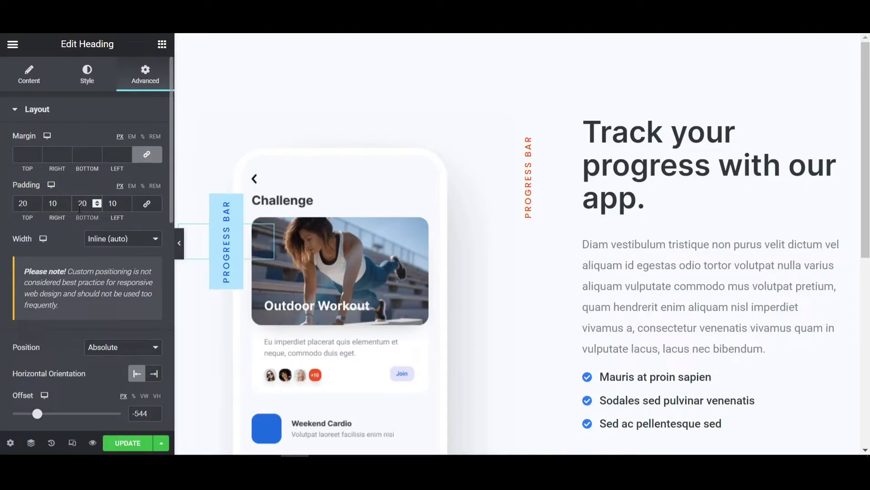
pyautogui.doubleClick(53, 203)
pyautogui.write('5')
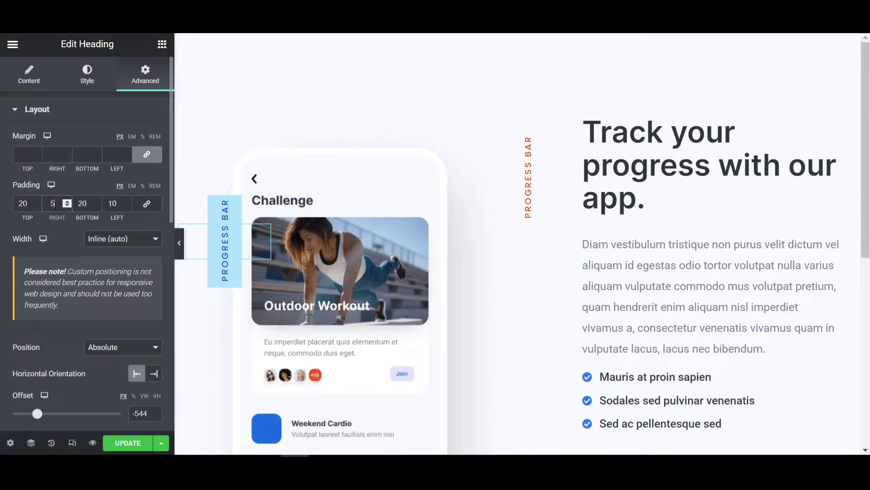
pyautogui.doubleClick(113, 203)
pyautogui.write('5')
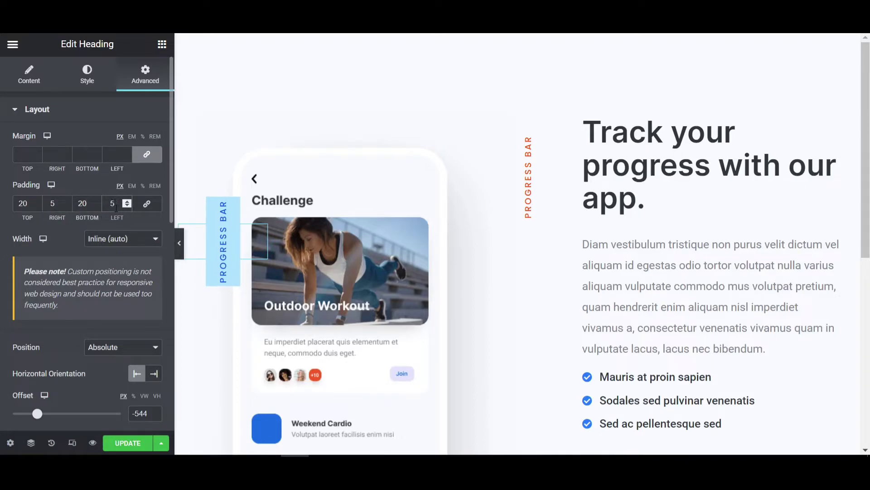
# Expand the label's Custom CSS and select the word-break rule among the Notepad snippets
pyautogui.scroll(-10, 90, 272)
pyautogui.click(82, 345)
pyautogui.scroll(-4, 97, 254)
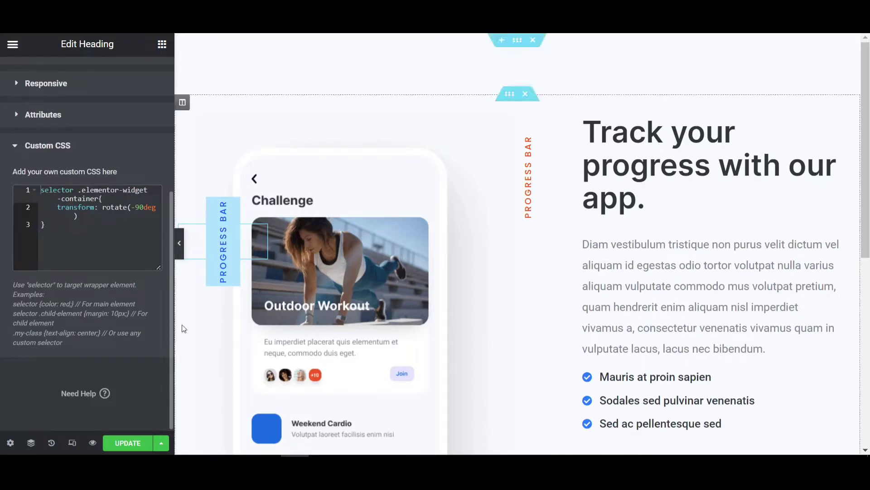
pyautogui.hotkey('alt', 'Tab')
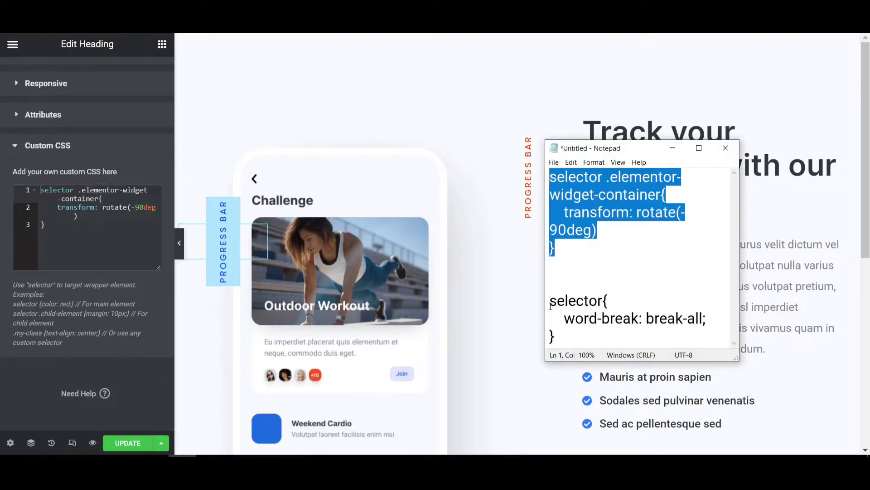
pyautogui.moveTo(550, 300); pyautogui.dragTo(553, 337)
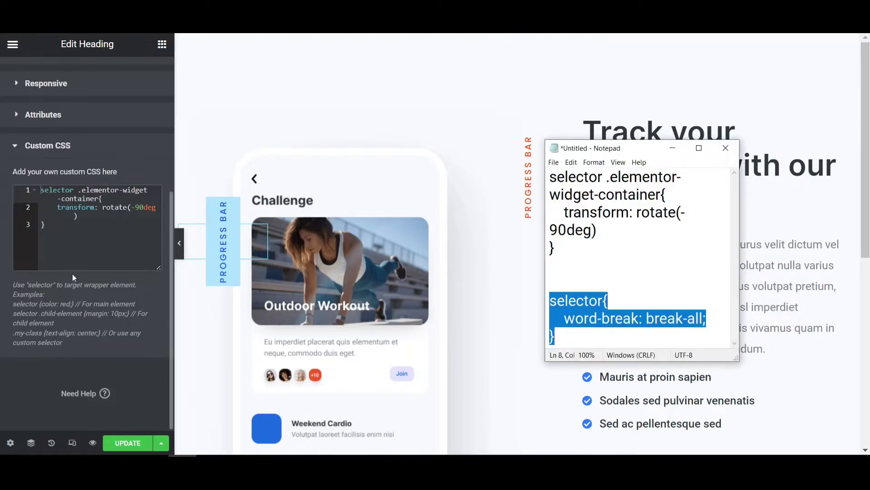
# Replace the label's rotation CSS with the word-break rule
pyautogui.click(72, 273)
pyautogui.click(70, 211)
pyautogui.hotkey('ctrl', 'z')
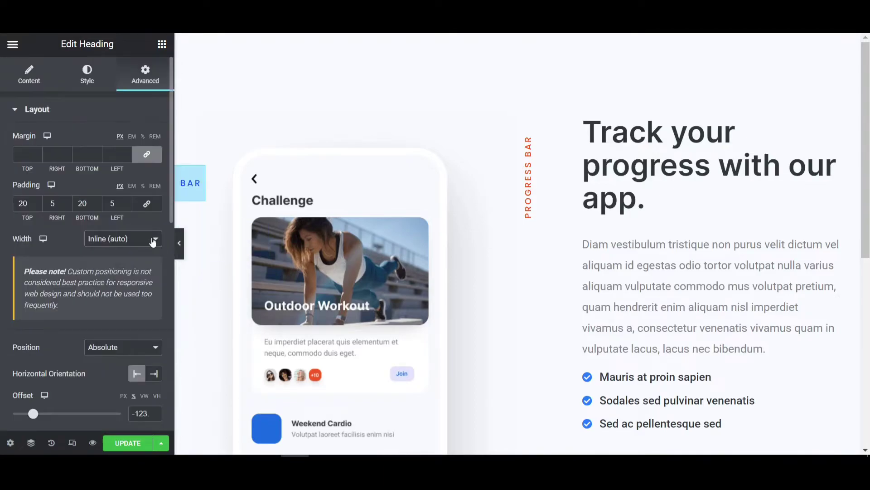
# Set the label's width to Custom and narrow it to 10%
pyautogui.click(149, 239)
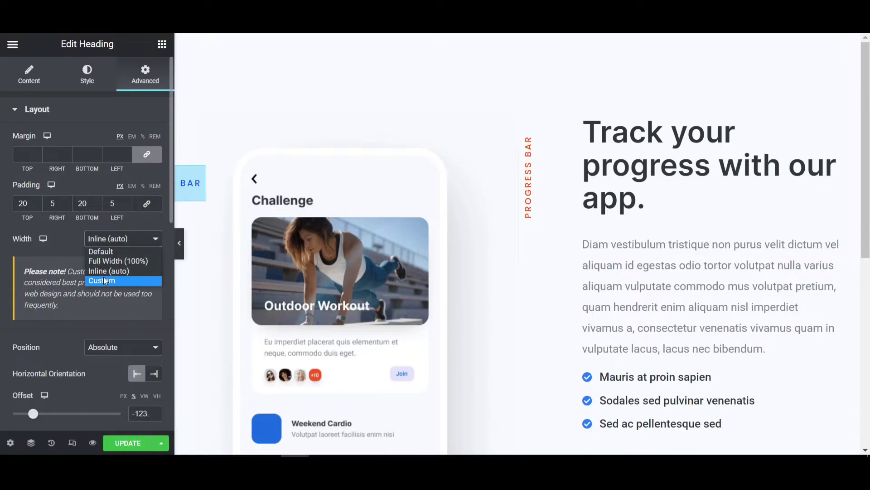
pyautogui.click(104, 280)
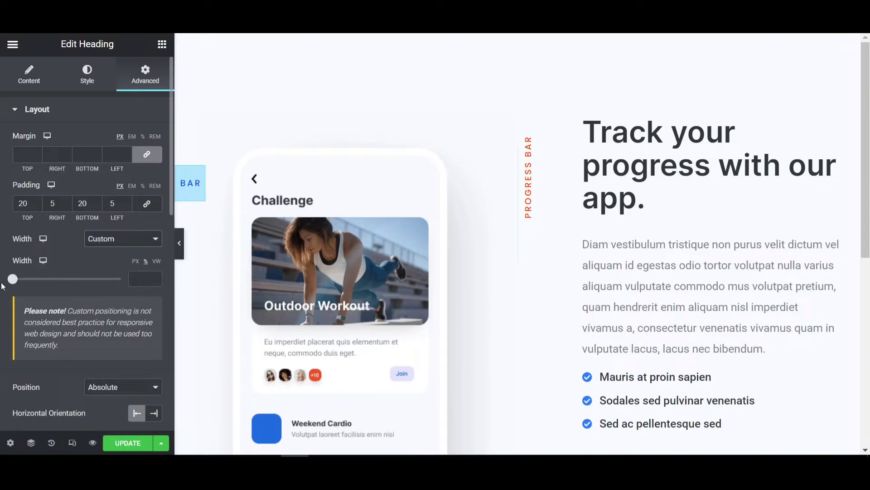
pyautogui.moveTo(14, 282); pyautogui.dragTo(24, 283)
# Open the Navigator to view the page structure
pyautogui.click(31, 442)
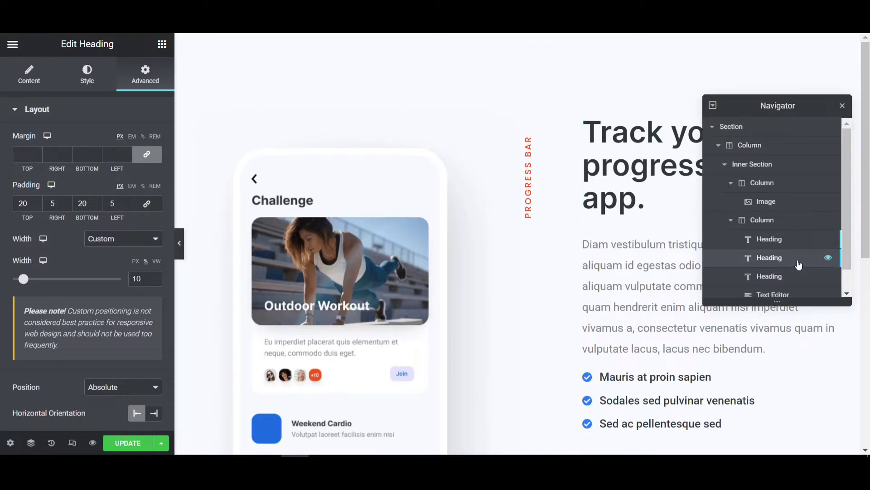
pyautogui.scroll(-7, 353, 259)
pyautogui.scroll(7, 353, 260)
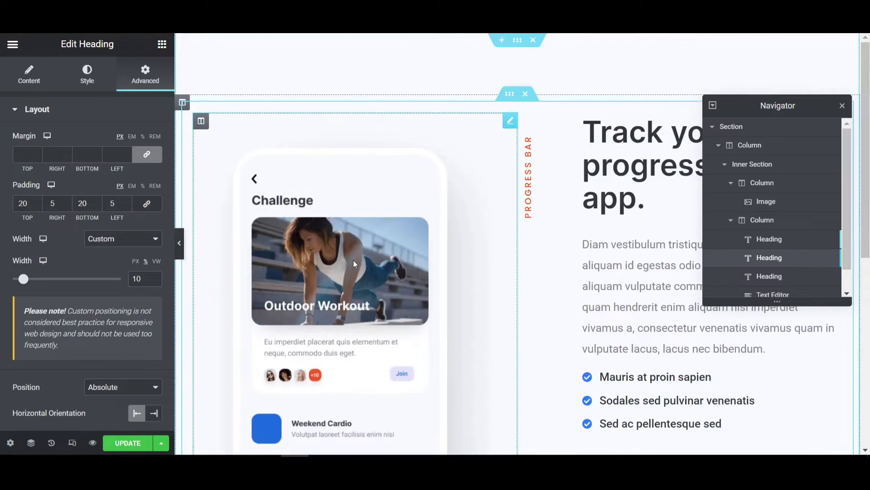
# Return the label to normal flow with the Default position
pyautogui.hotkey('ctrl', 'z')
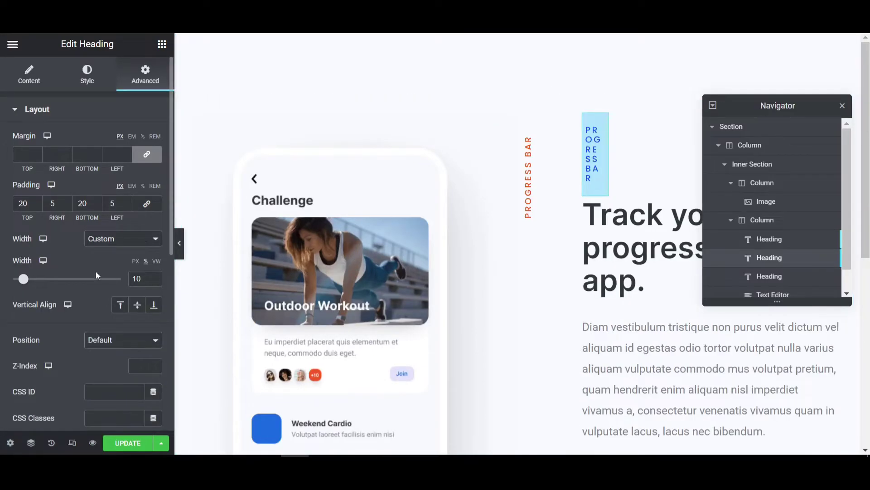
pyautogui.click(98, 340)
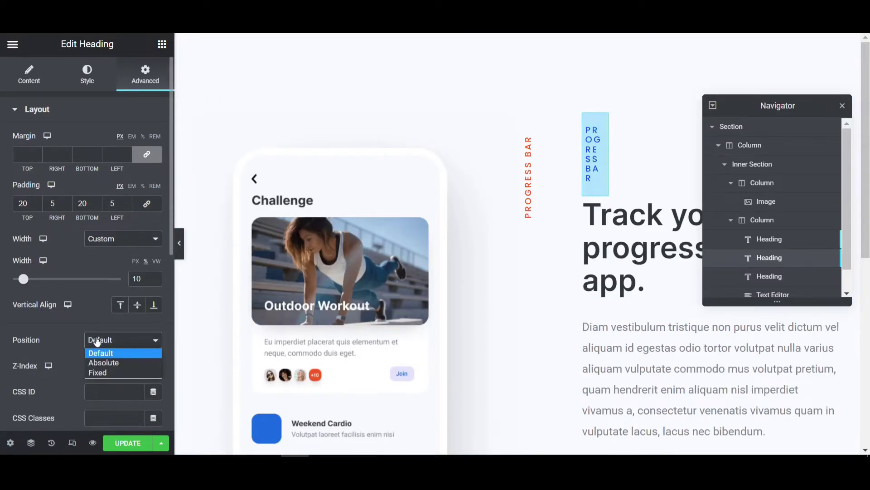
pyautogui.click(102, 354)
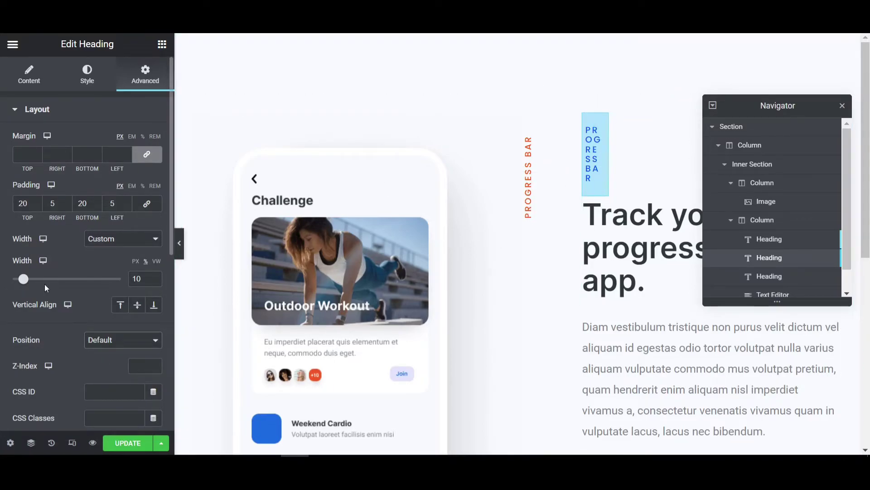
# Set the label's custom width to 25 px using the spinner
pyautogui.click(135, 262)
pyautogui.doubleClick(153, 282)
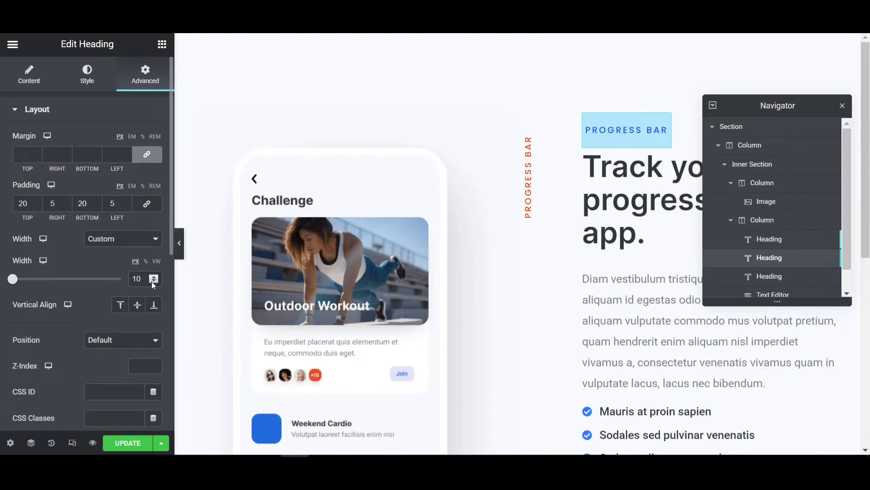
pyautogui.click(156, 279)
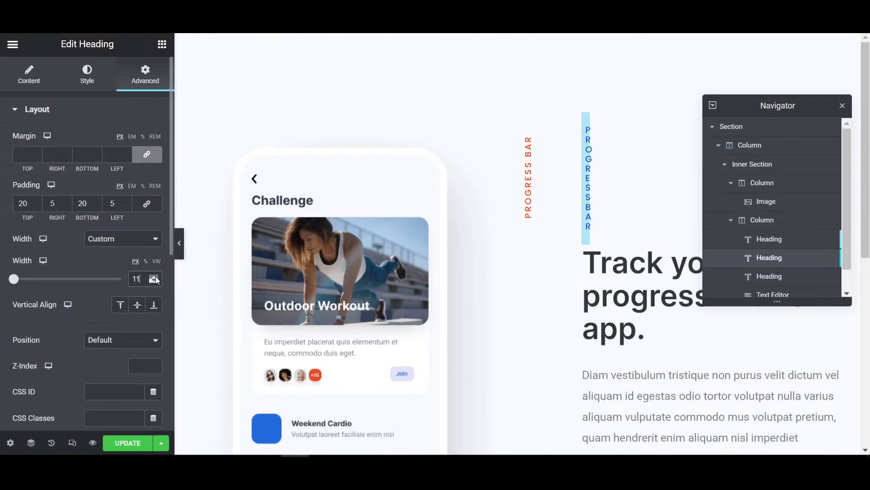
pyautogui.click(156, 280)
pyautogui.click(157, 280)
pyautogui.click(156, 280)
pyautogui.click(156, 279)
pyautogui.click(156, 280)
pyautogui.click(157, 280)
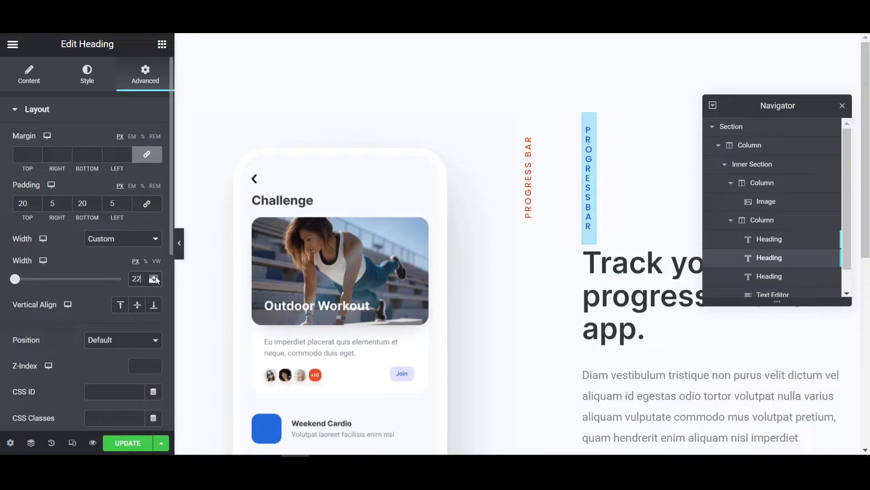
pyautogui.click(157, 280)
pyautogui.click(156, 280)
pyautogui.click(156, 280)
pyautogui.click(156, 280)
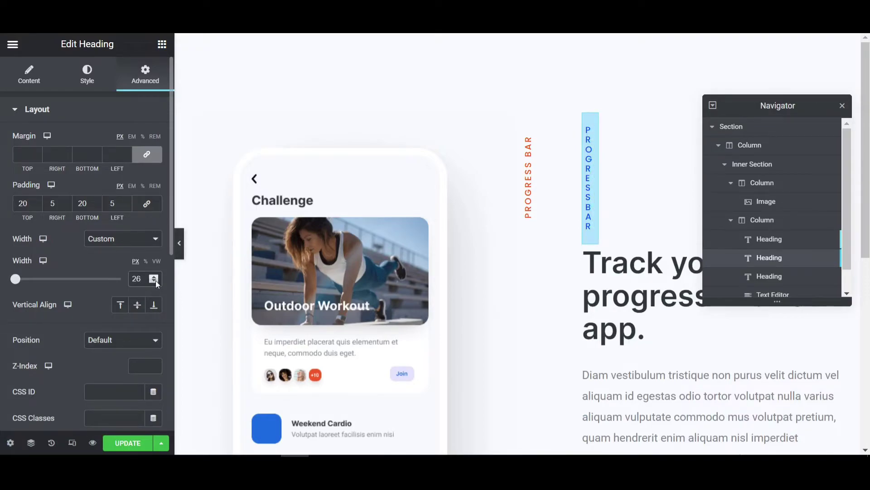
pyautogui.click(156, 281)
# Set the label's typography line height to about 1.5 em and word spacing to 8 px
pyautogui.click(87, 73)
pyautogui.click(153, 167)
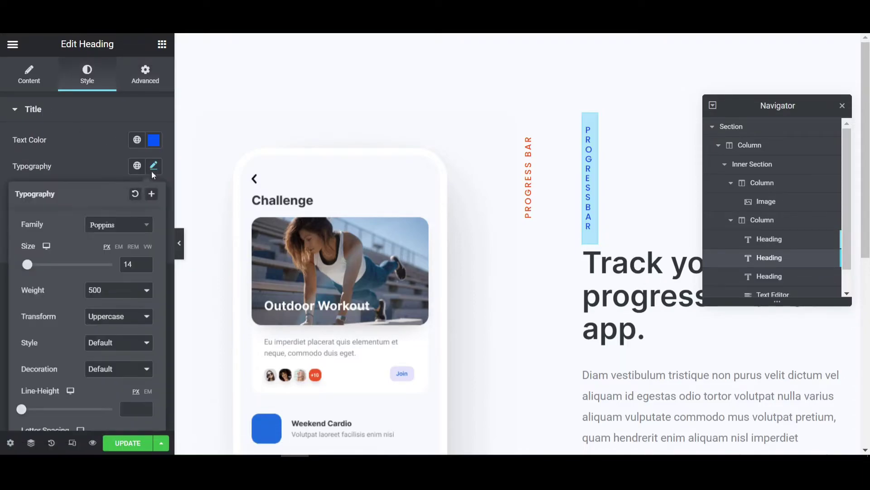
pyautogui.scroll(-2, 17, 302)
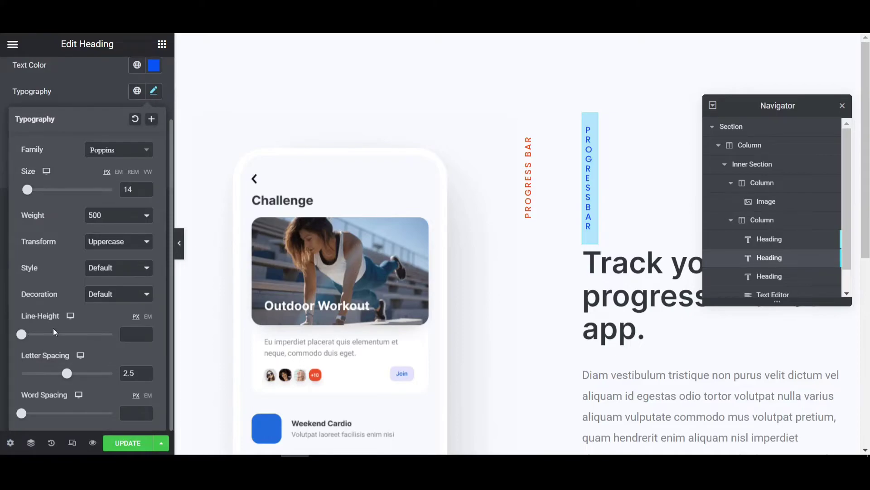
pyautogui.click(146, 334)
pyautogui.write('6')
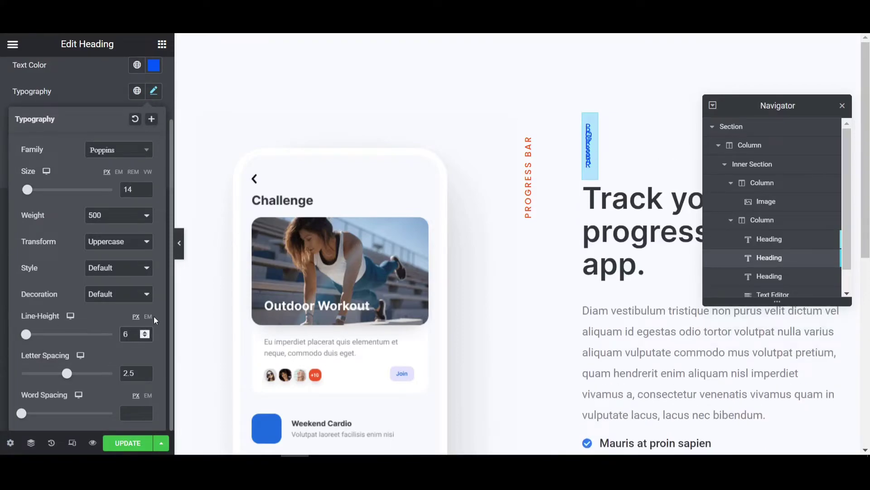
pyautogui.click(148, 317)
pyautogui.click(143, 332)
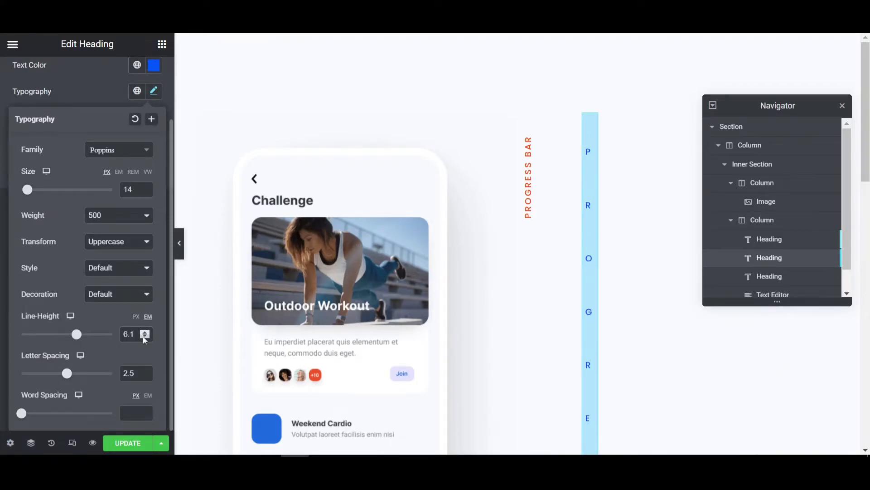
pyautogui.moveTo(143, 336); pyautogui.dragTo(143, 336)
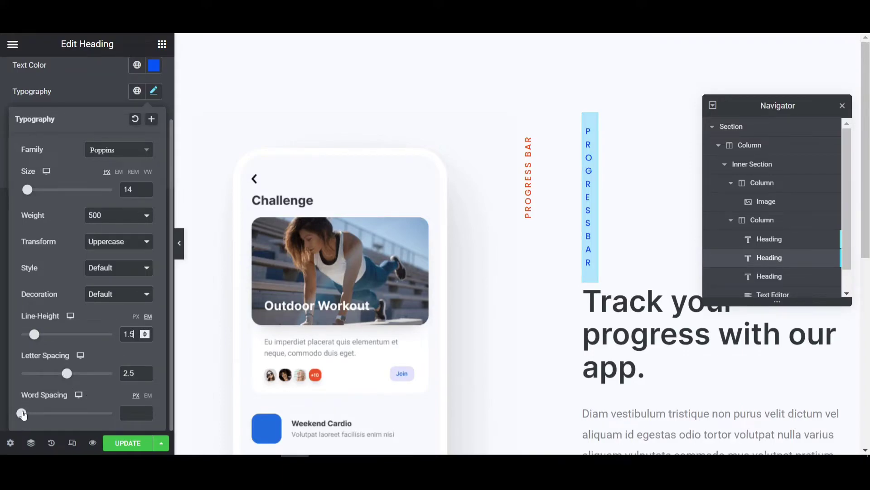
pyautogui.moveTo(22, 413); pyautogui.dragTo(29, 413)
pyautogui.scroll(5, 30, 272)
# Insert <br> line-break tags between 'progress' and 'bar' in the heading title
pyautogui.click(29, 75)
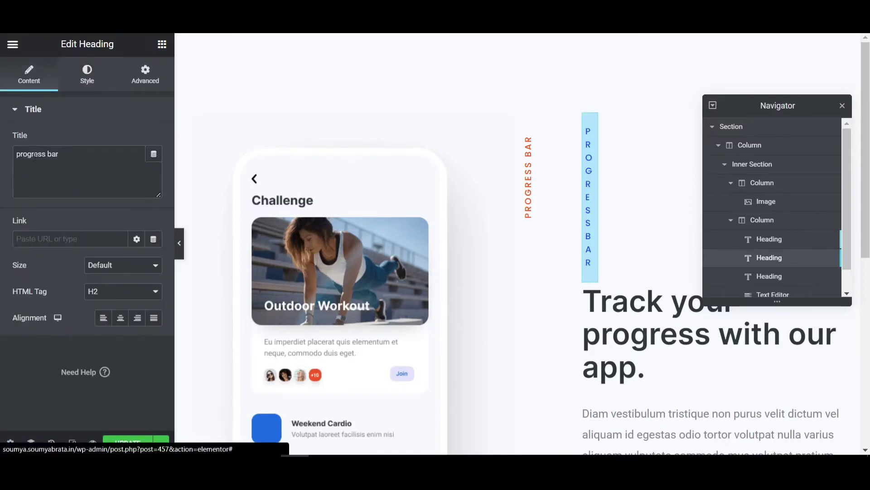
pyautogui.tripleClick(68, 155)
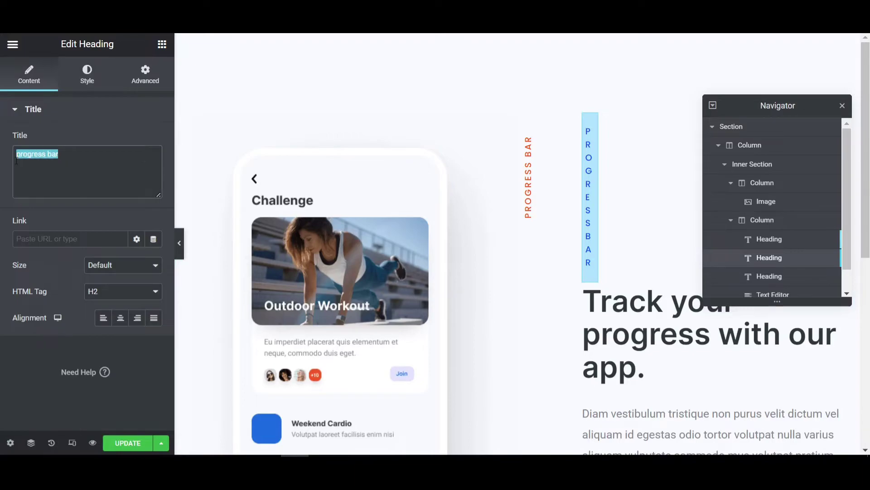
pyautogui.click(68, 156)
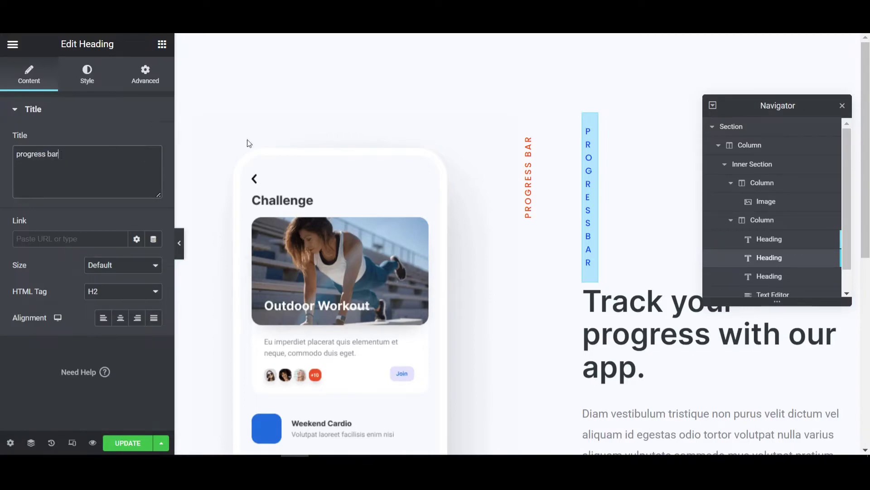
pyautogui.click(49, 155)
pyautogui.write('<>')
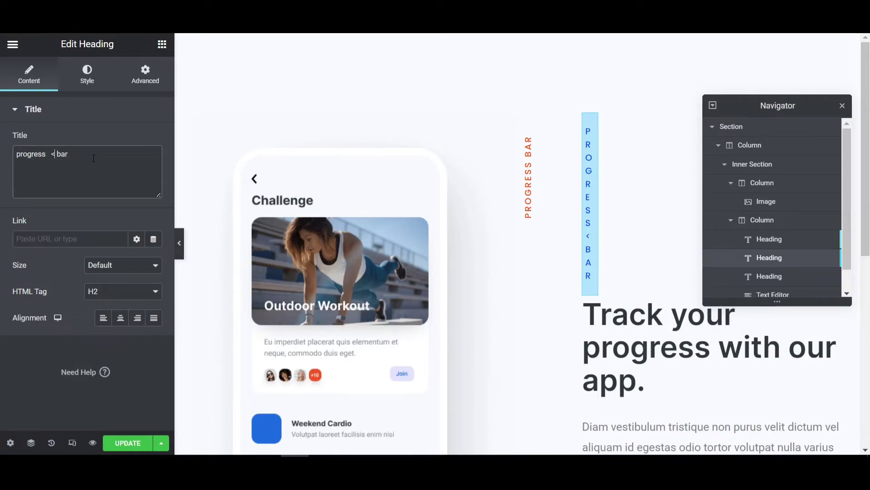
pyautogui.press('Left')
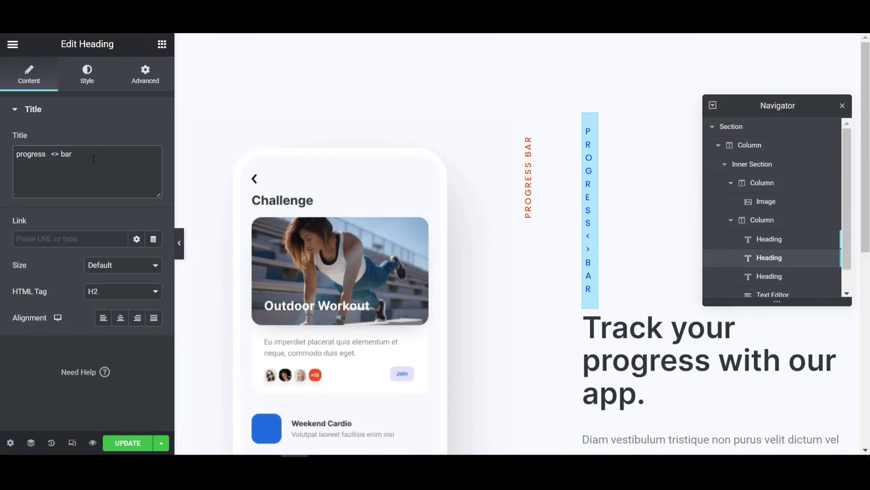
pyautogui.write('br')
pyautogui.press('Left')
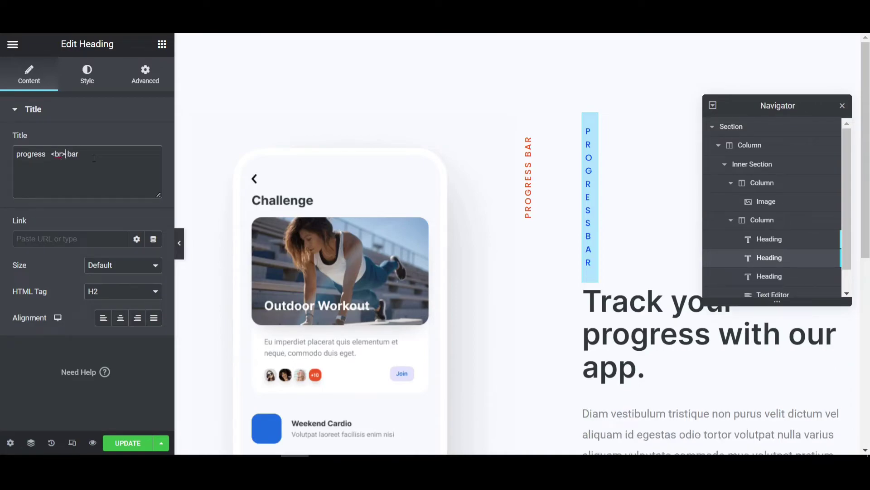
pyautogui.write('<')
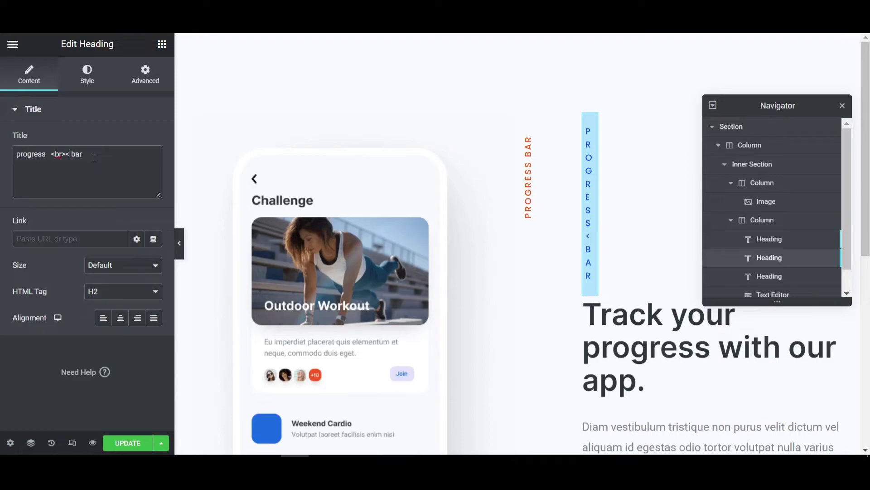
pyautogui.write('br?')
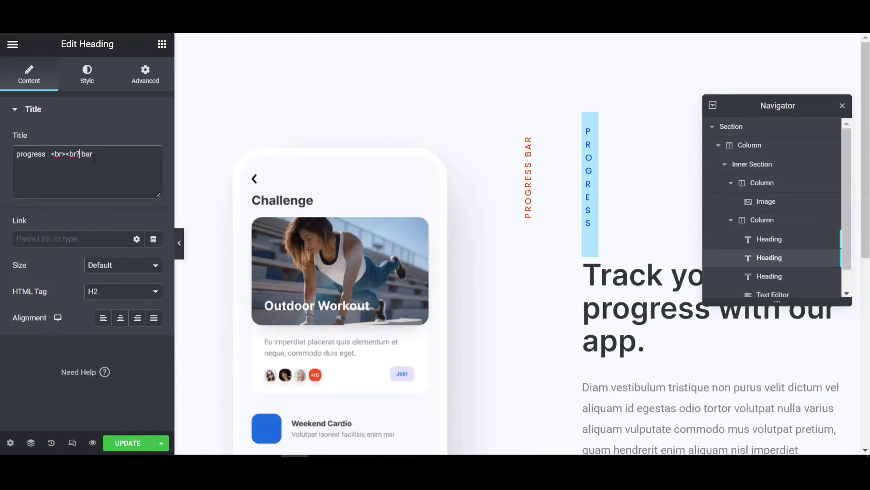
pyautogui.write('>')
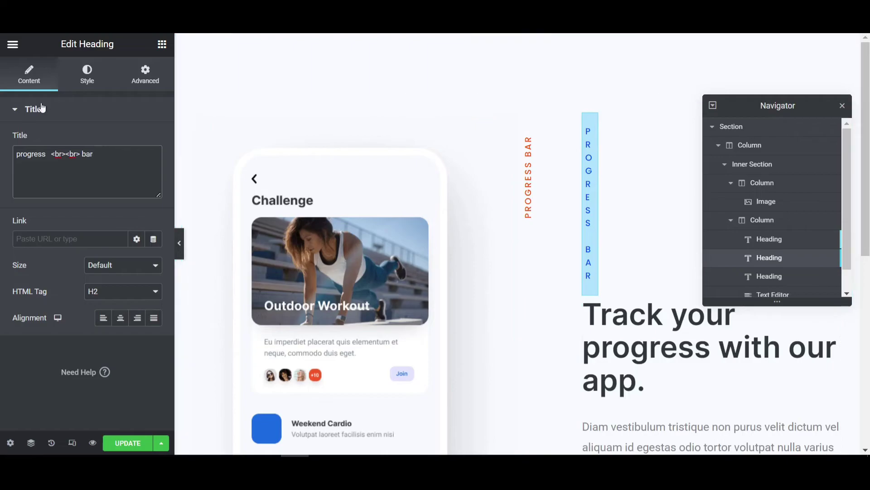
# Set the label's Position to Absolute
pyautogui.click(146, 75)
pyautogui.scroll(-5, 73, 303)
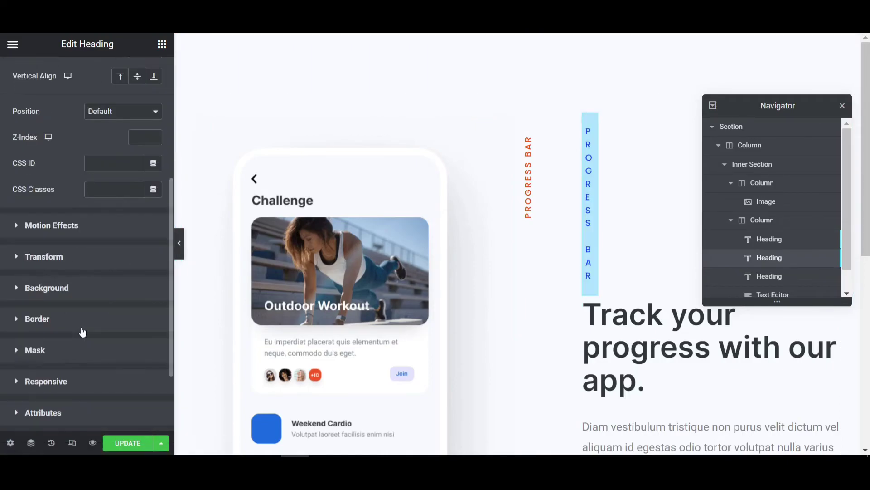
pyautogui.scroll(5, 111, 237)
pyautogui.click(107, 348)
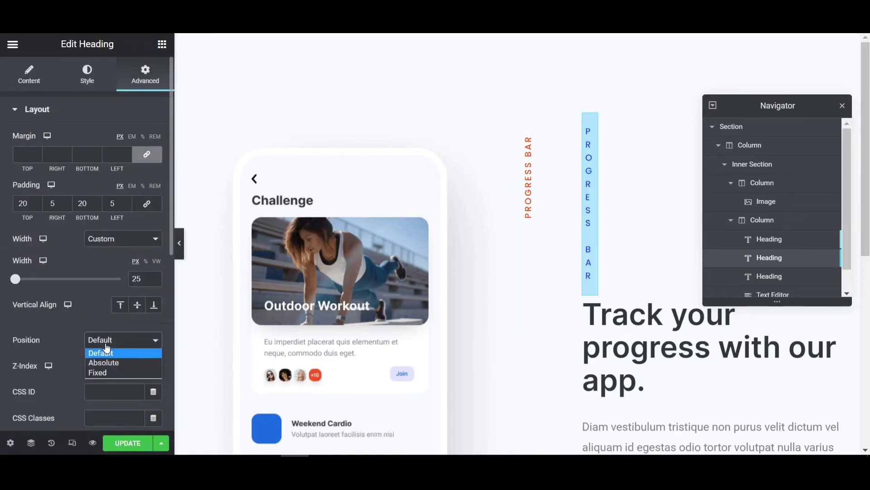
pyautogui.click(106, 361)
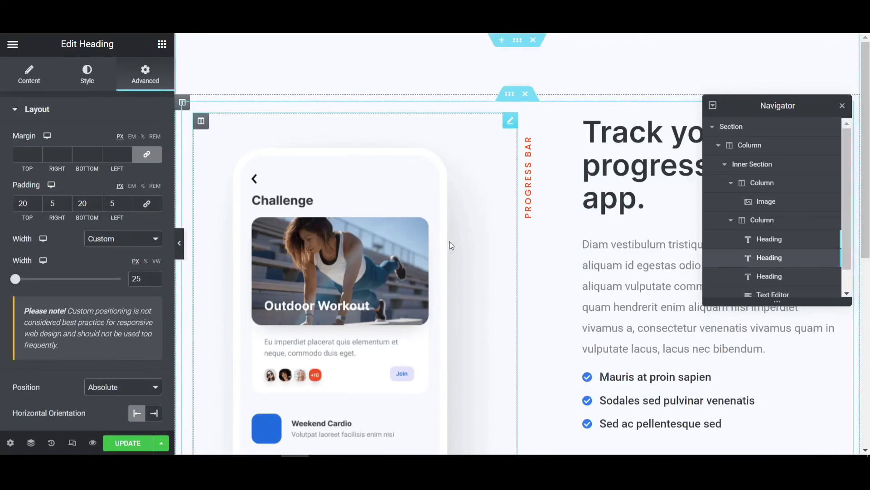
pyautogui.scroll(-5, 449, 244)
pyautogui.scroll(5, 449, 244)
pyautogui.scroll(-1, 448, 244)
pyautogui.scroll(-2, 449, 243)
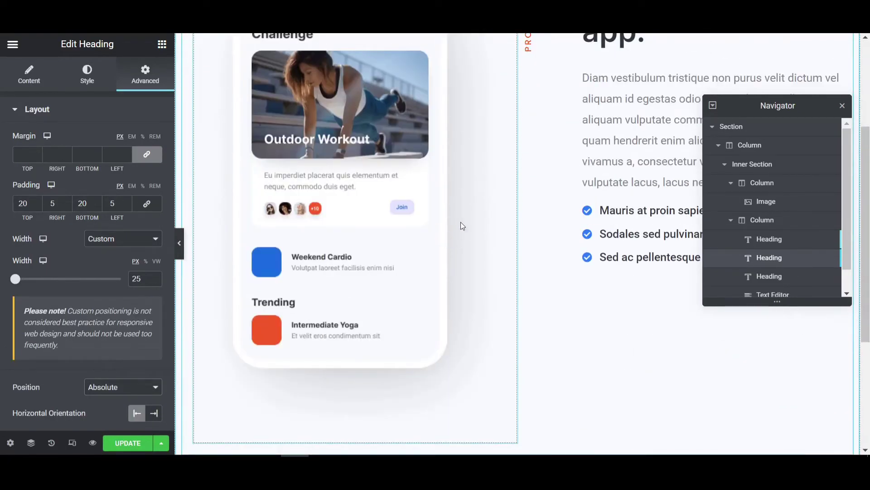
pyautogui.scroll(3, 525, 239)
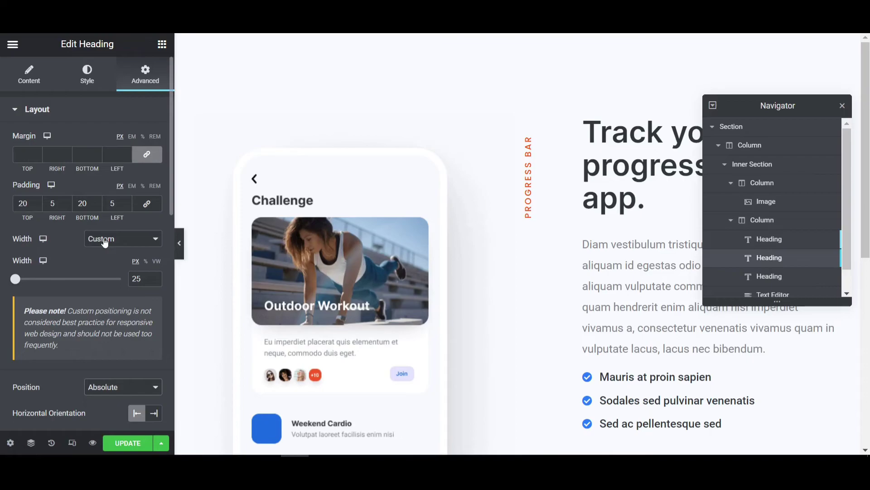
pyautogui.scroll(-5, 105, 243)
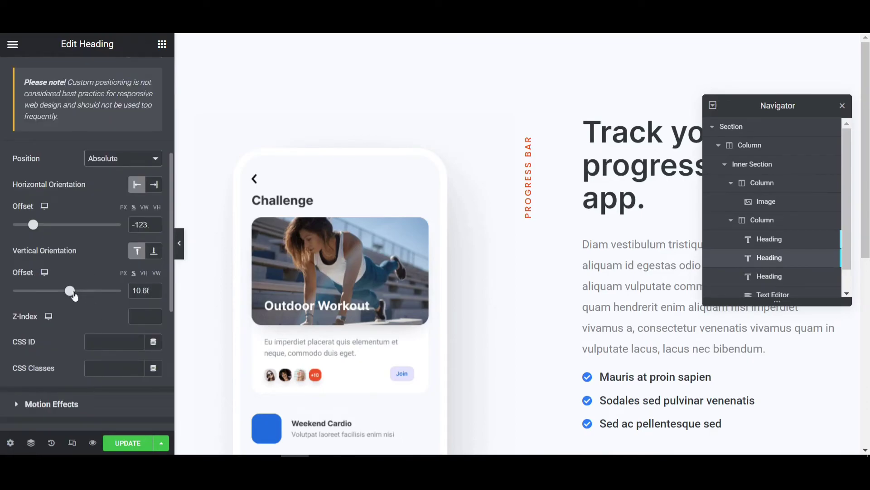
# Set pixel offsets (-123 horizontal, 0 vertical) and drag the label beside the phone's left edge
pyautogui.moveTo(70, 290)
pyautogui.mouseDown()
pyautogui.moveTo(30, 293)
pyautogui.moveTo(67, 291)
pyautogui.mouseUp()
pyautogui.click(124, 208)
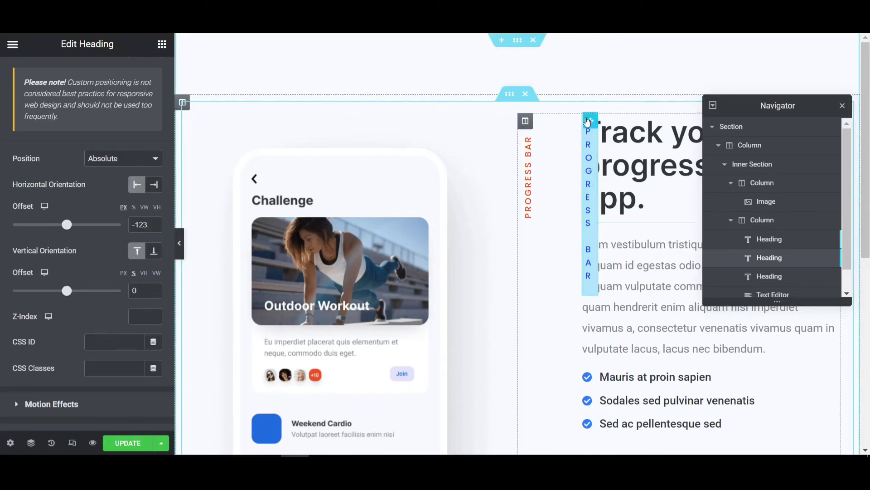
pyautogui.moveTo(507, 130); pyautogui.dragTo(232, 177)
# Round the label's corners with a border radius of 25 and save the page
pyautogui.scroll(5, 100, 124)
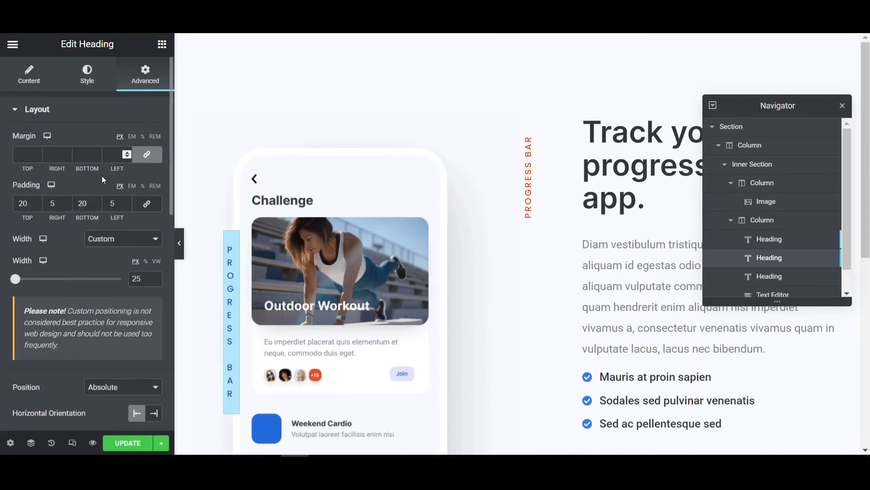
pyautogui.click(101, 123)
pyautogui.click(72, 234)
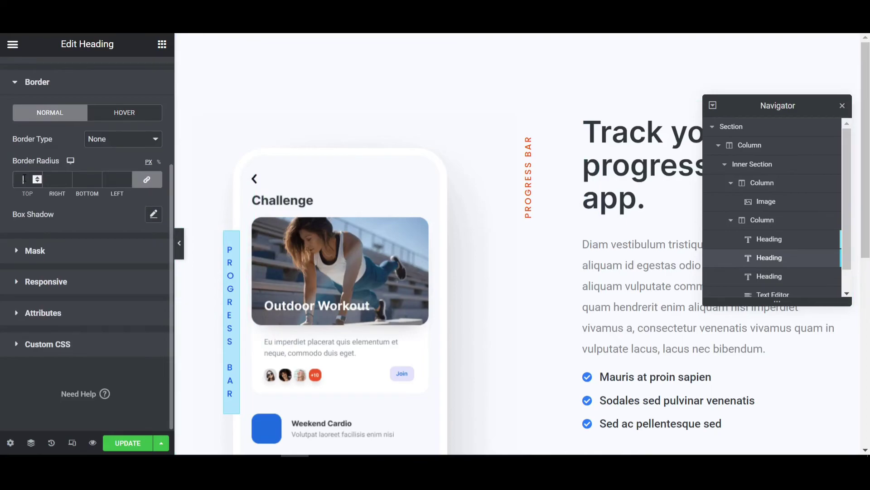
pyautogui.click(23, 180)
pyautogui.write('25')
pyautogui.click(128, 442)
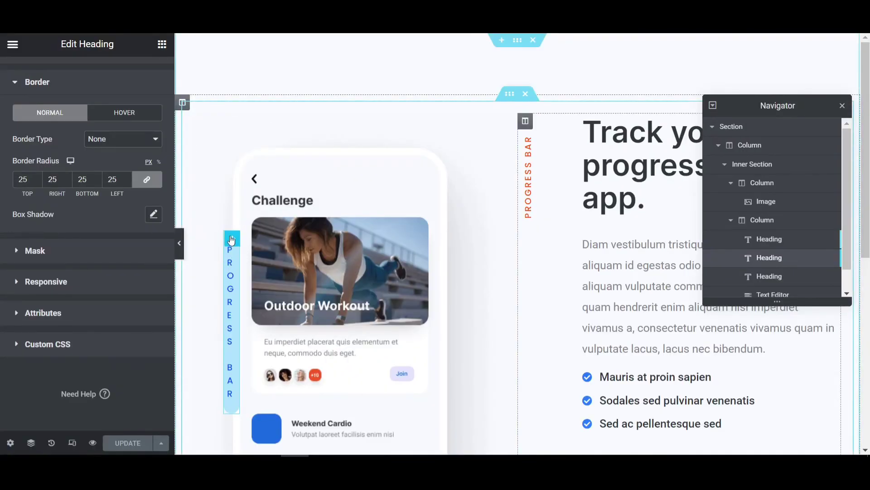
# Move the label up along the phone's left edge and save the page again
pyautogui.moveTo(231, 240); pyautogui.dragTo(228, 196)
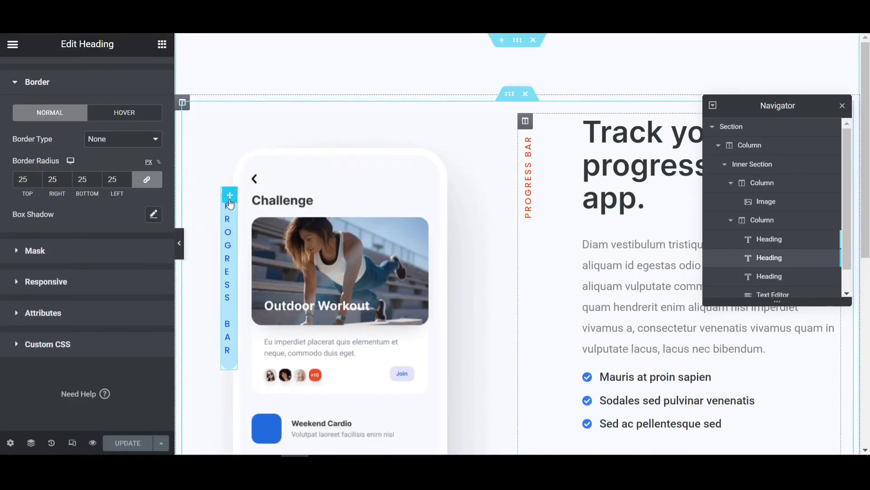
pyautogui.click(2, 254)
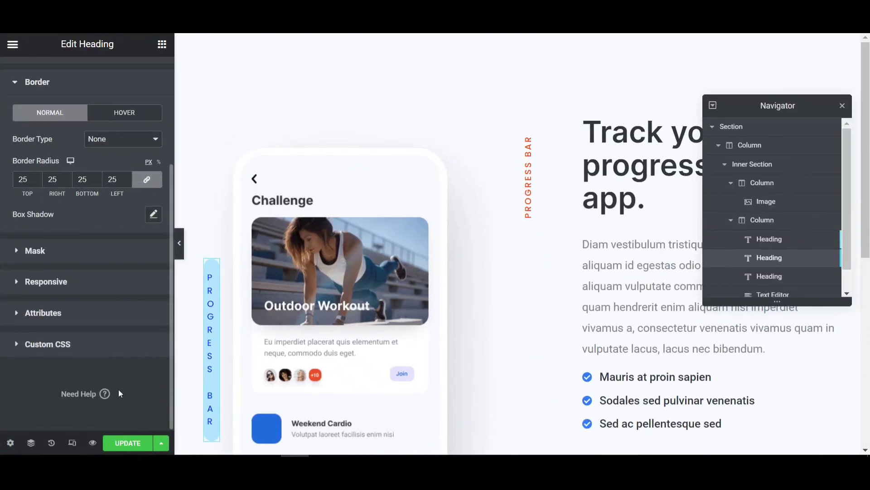
pyautogui.click(127, 443)
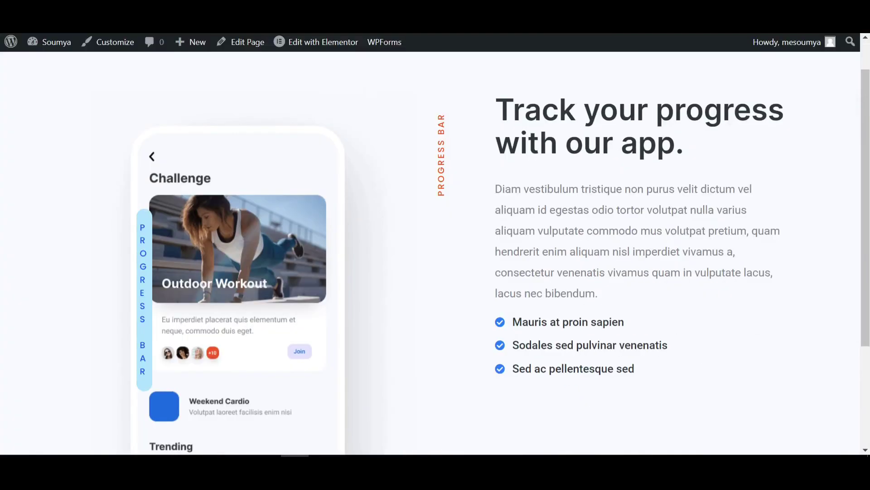